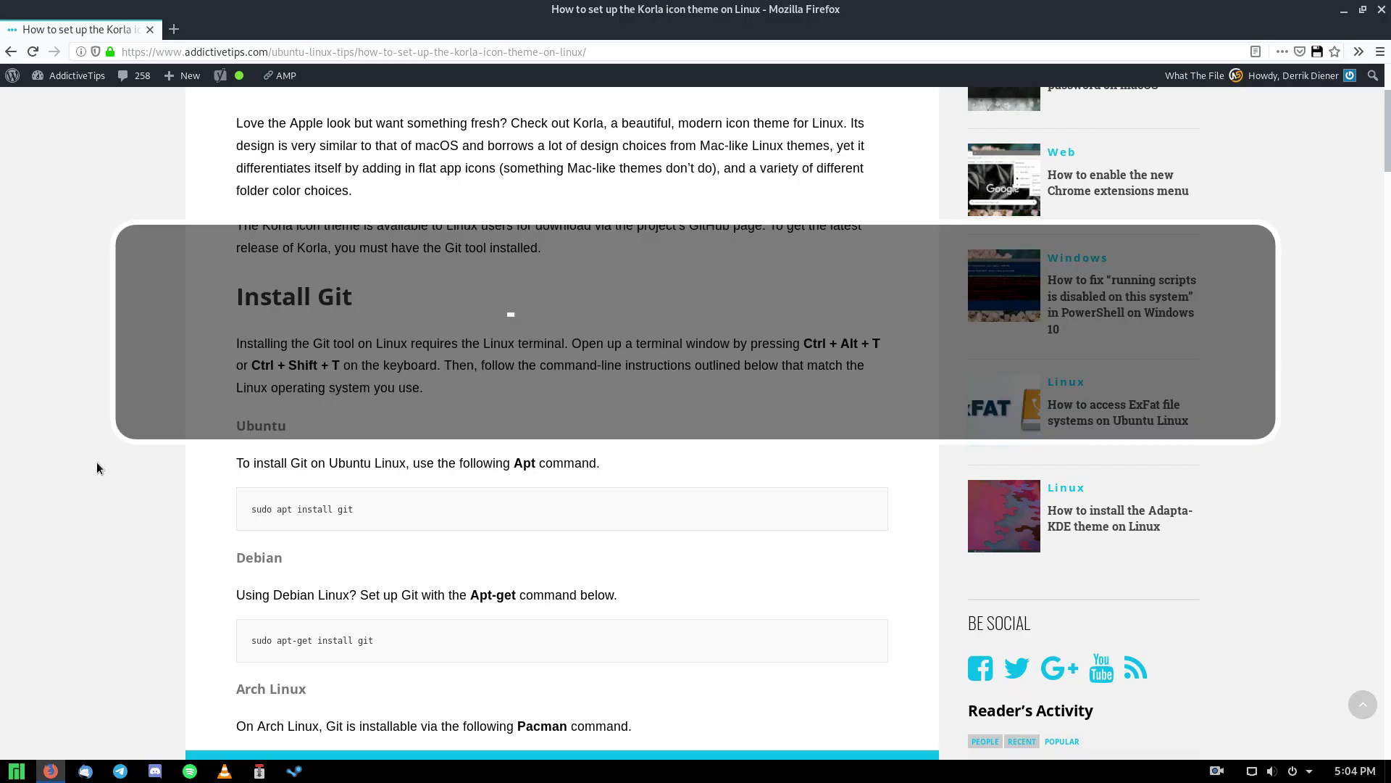
scroll(636, 737, up, 5)
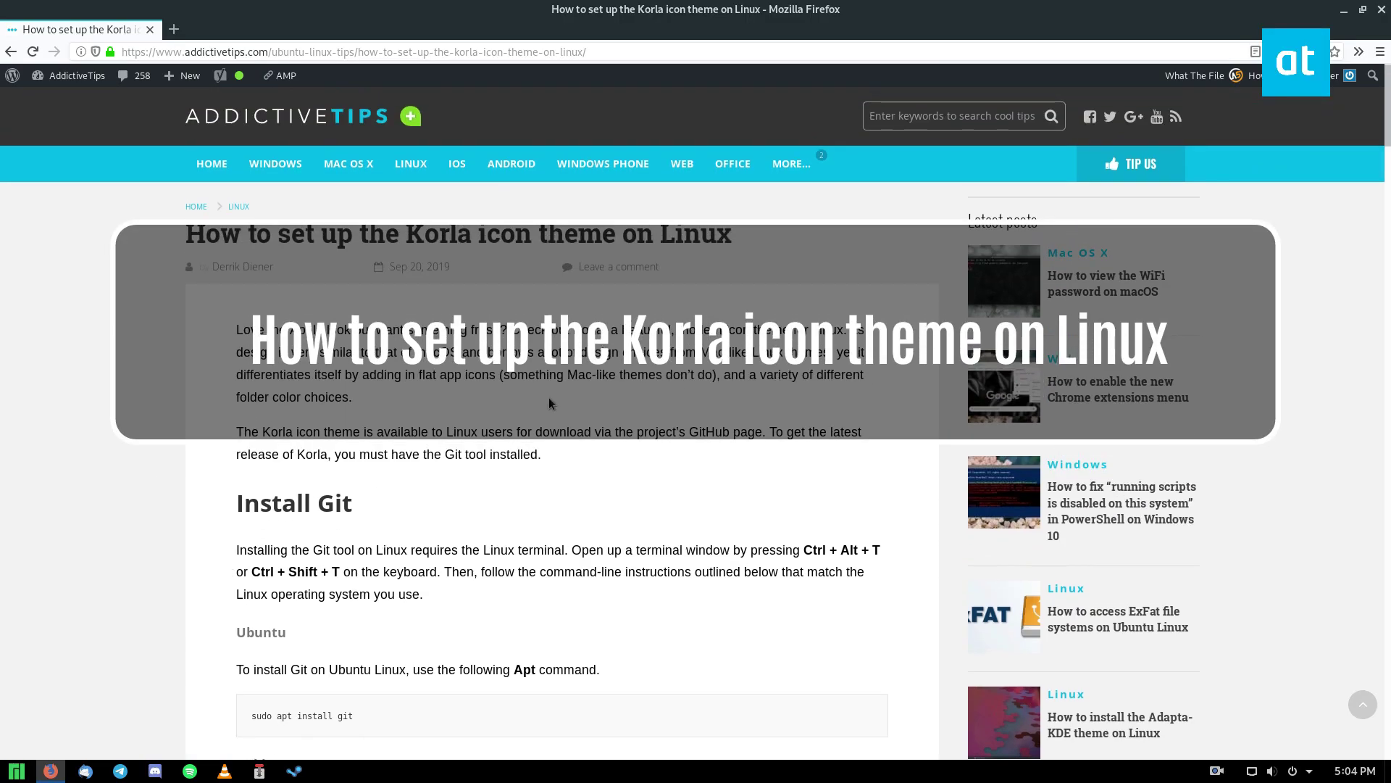
scroll(549, 396, down, 8)
scroll(530, 410, down, 8)
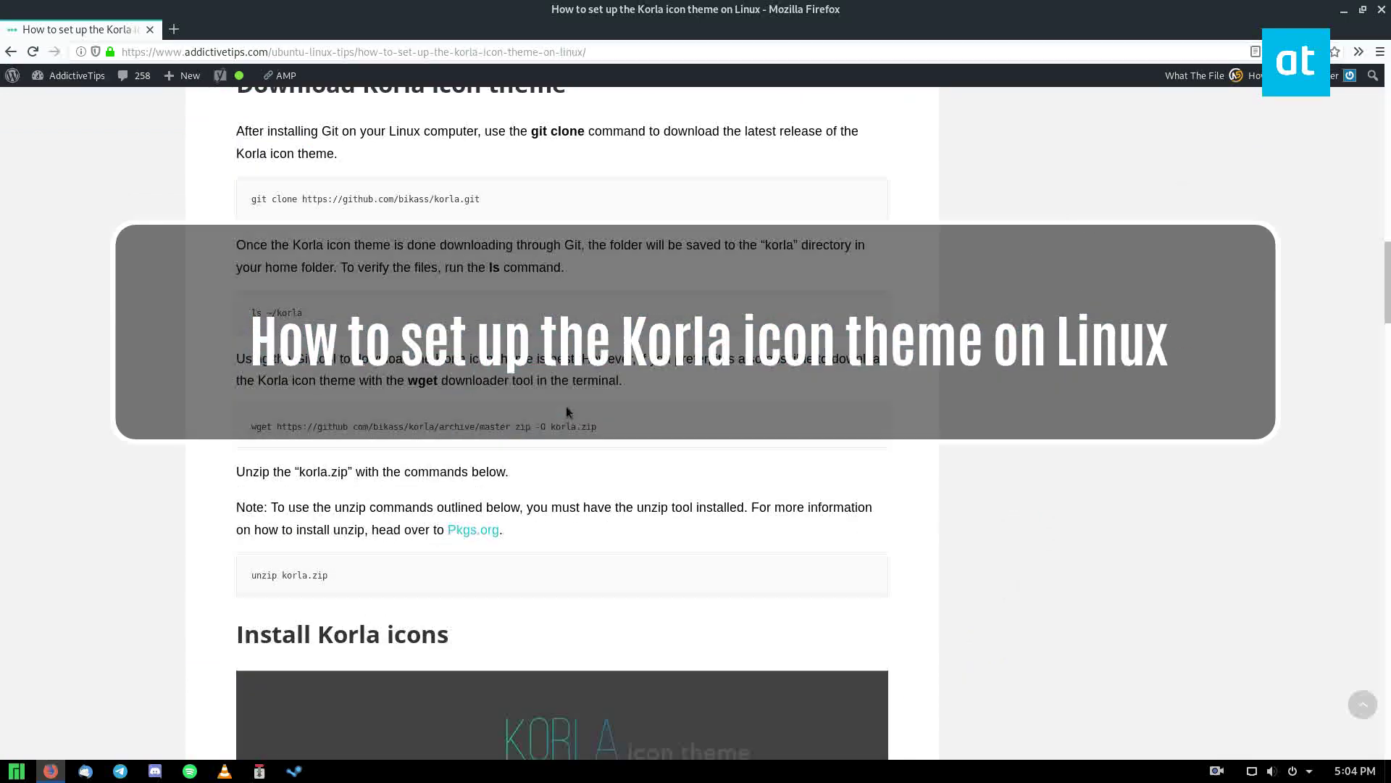
scroll(530, 409, down, 6)
scroll(529, 410, down, 2)
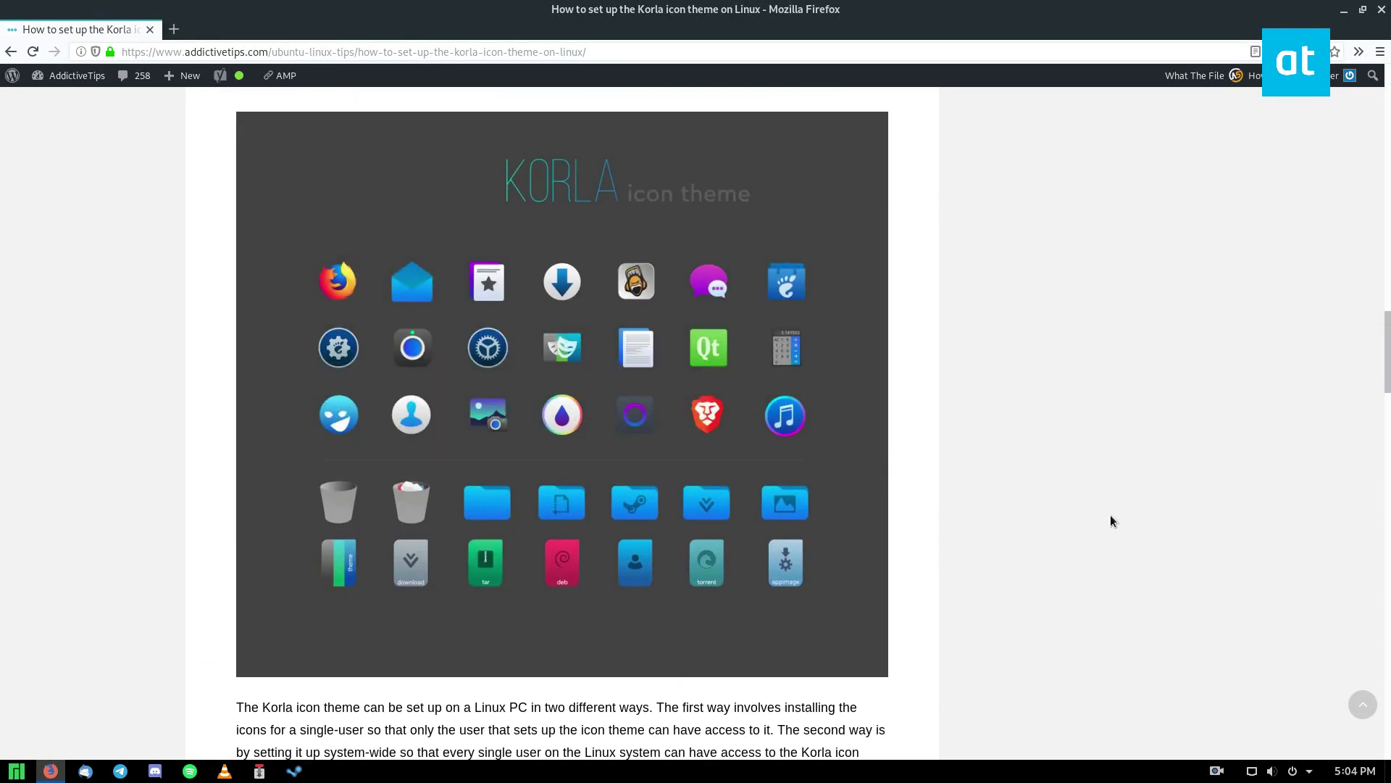
scroll(1109, 514, up, 6)
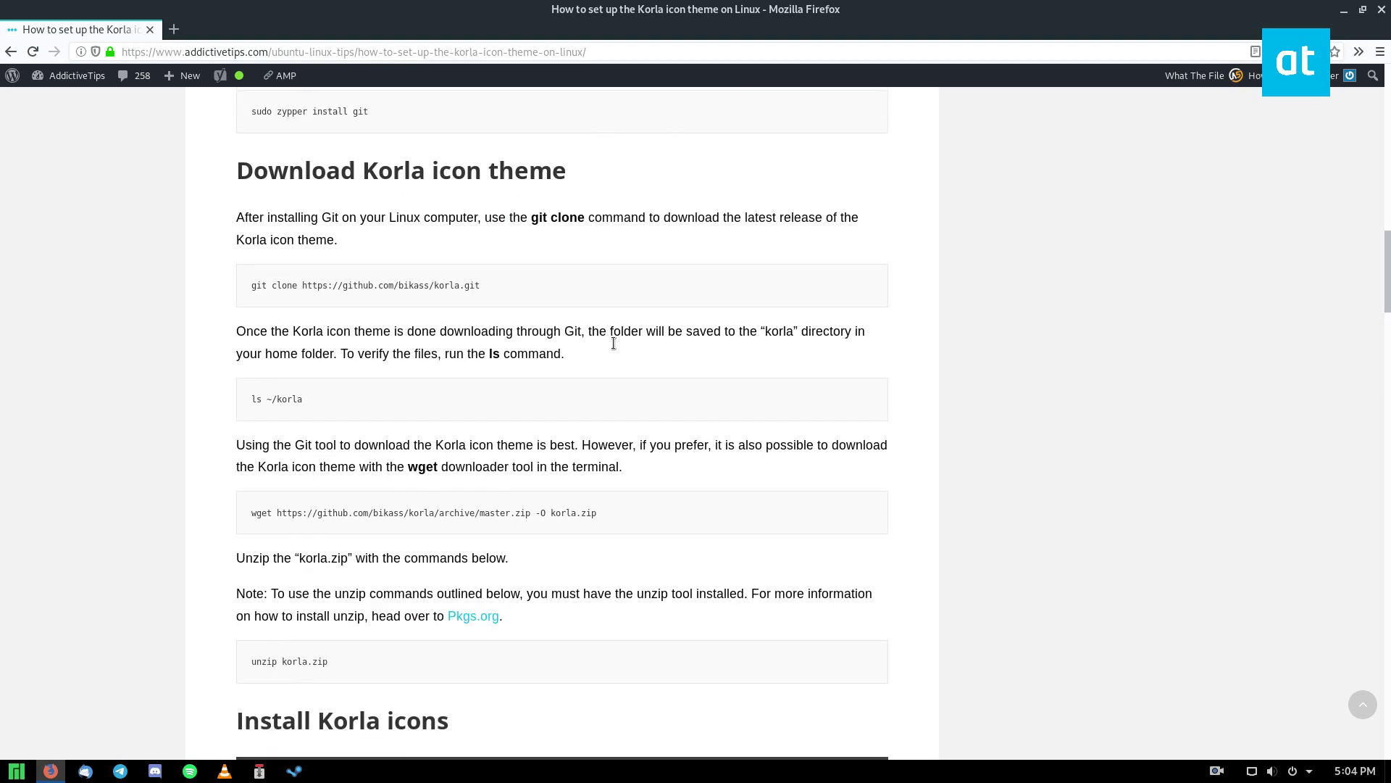
scroll(613, 343, up, 4)
scroll(500, 327, up, 4)
scroll(538, 382, up, 2)
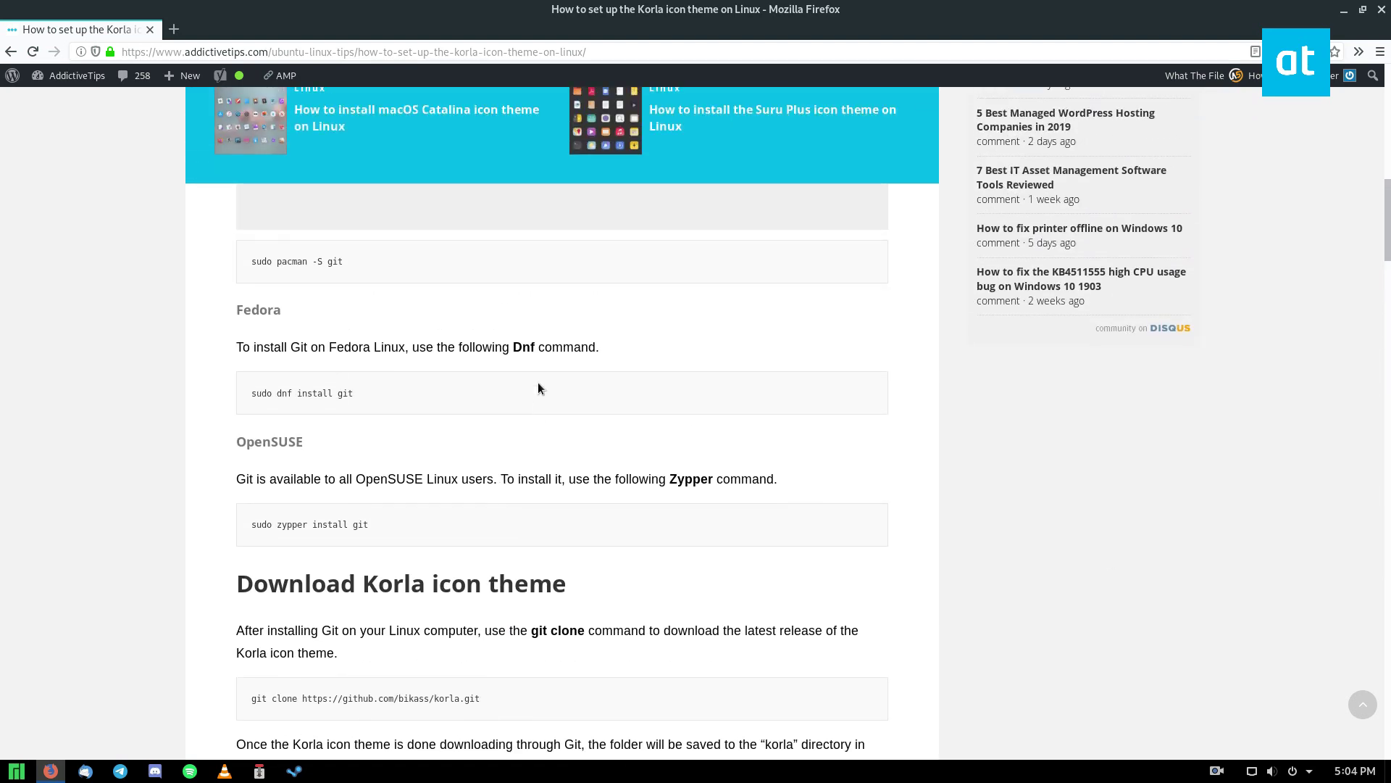
scroll(719, 409, up, 3)
scroll(668, 433, up, 2)
scroll(373, 247, up, 2)
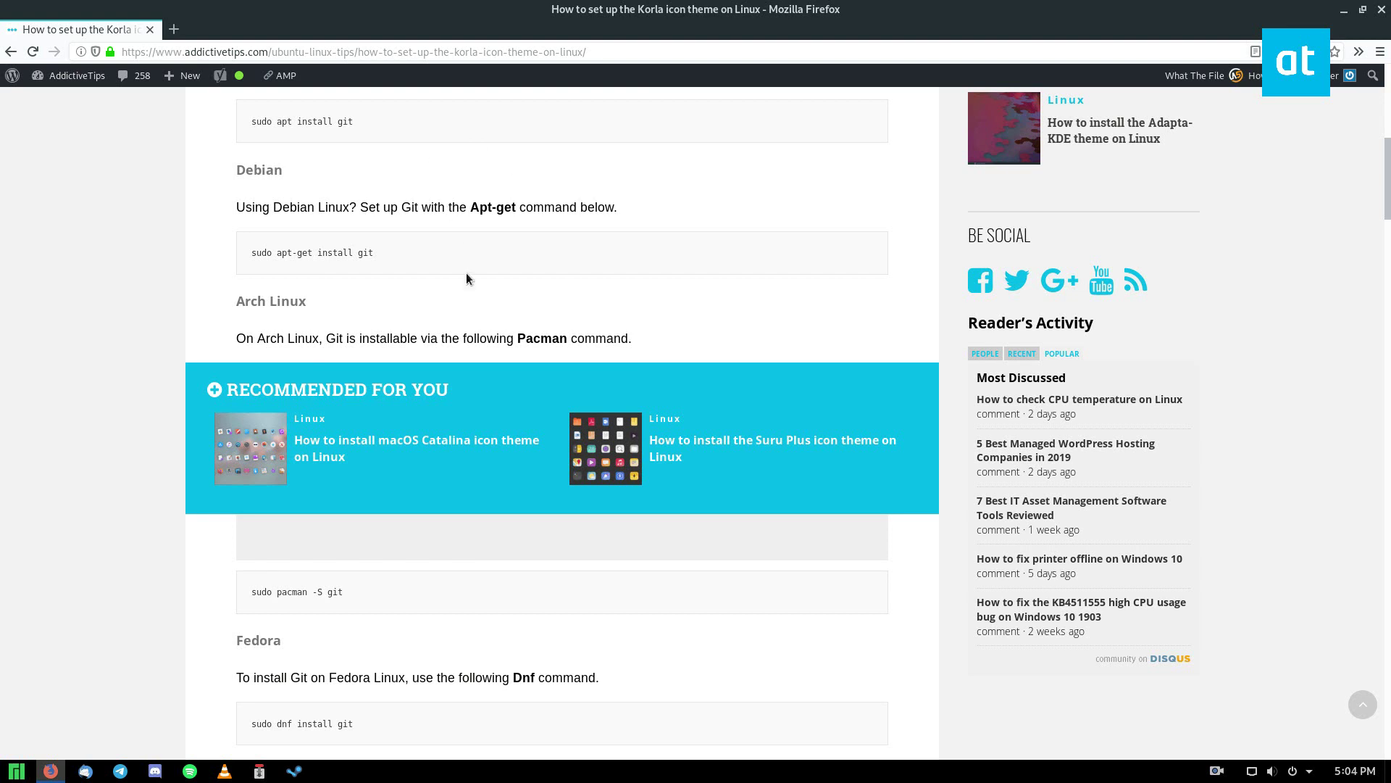
scroll(467, 272, down, 3)
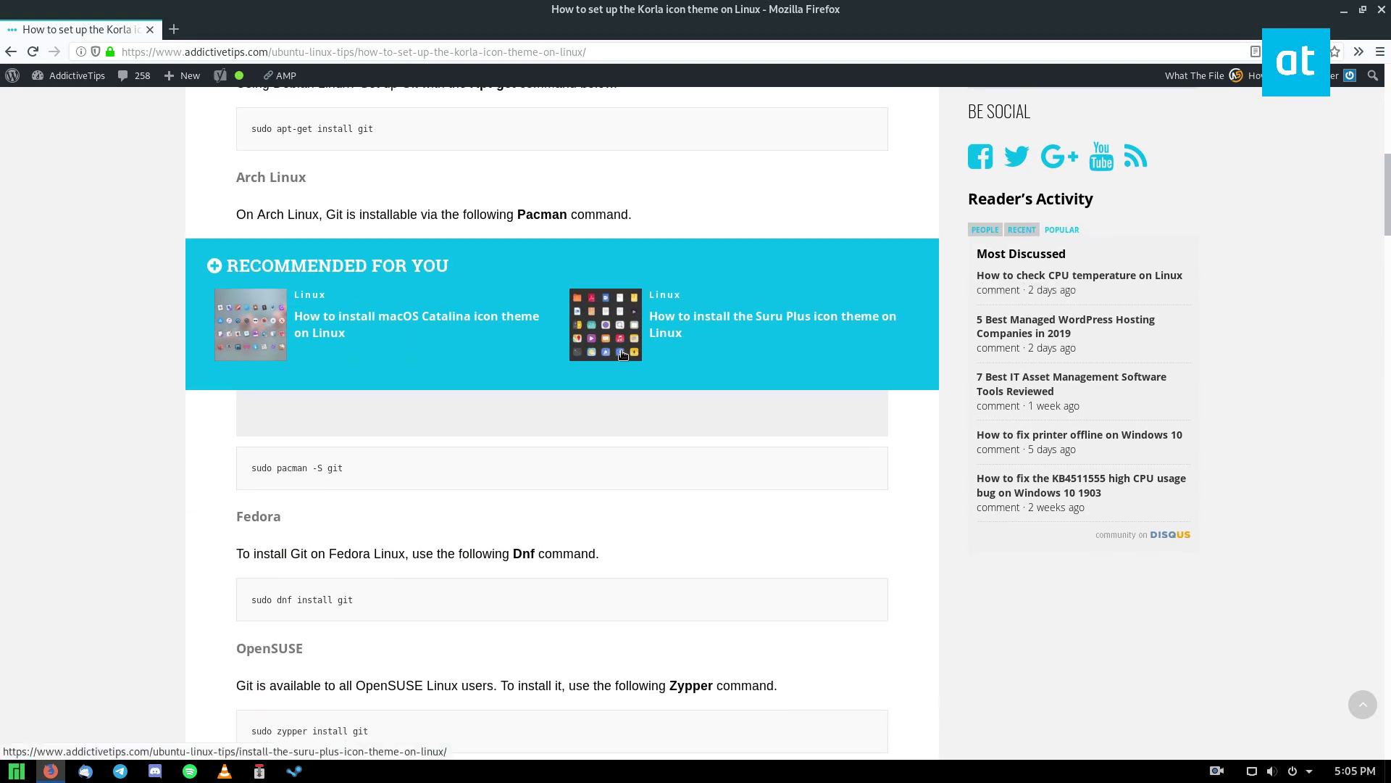
scroll(566, 486, down, 2)
scroll(540, 468, down, 2)
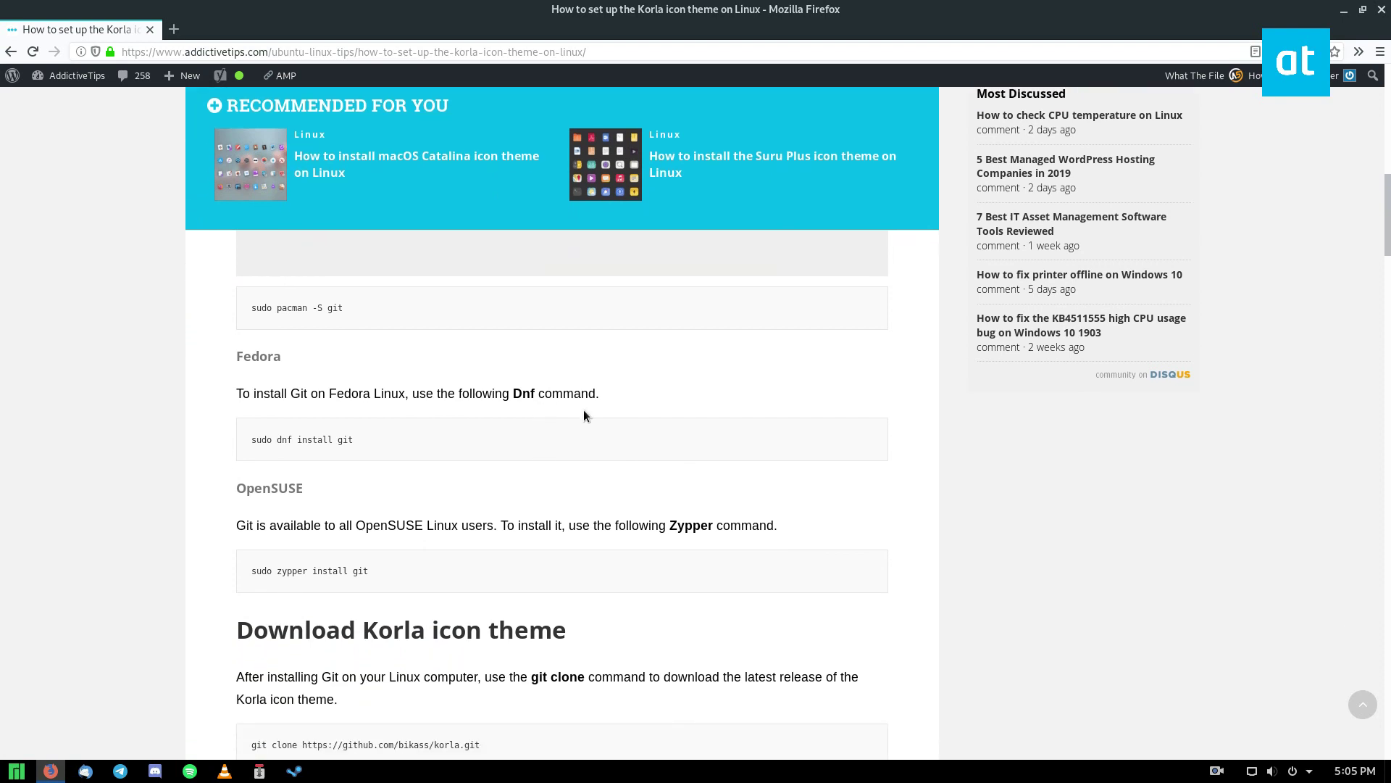
scroll(603, 383, down, 4)
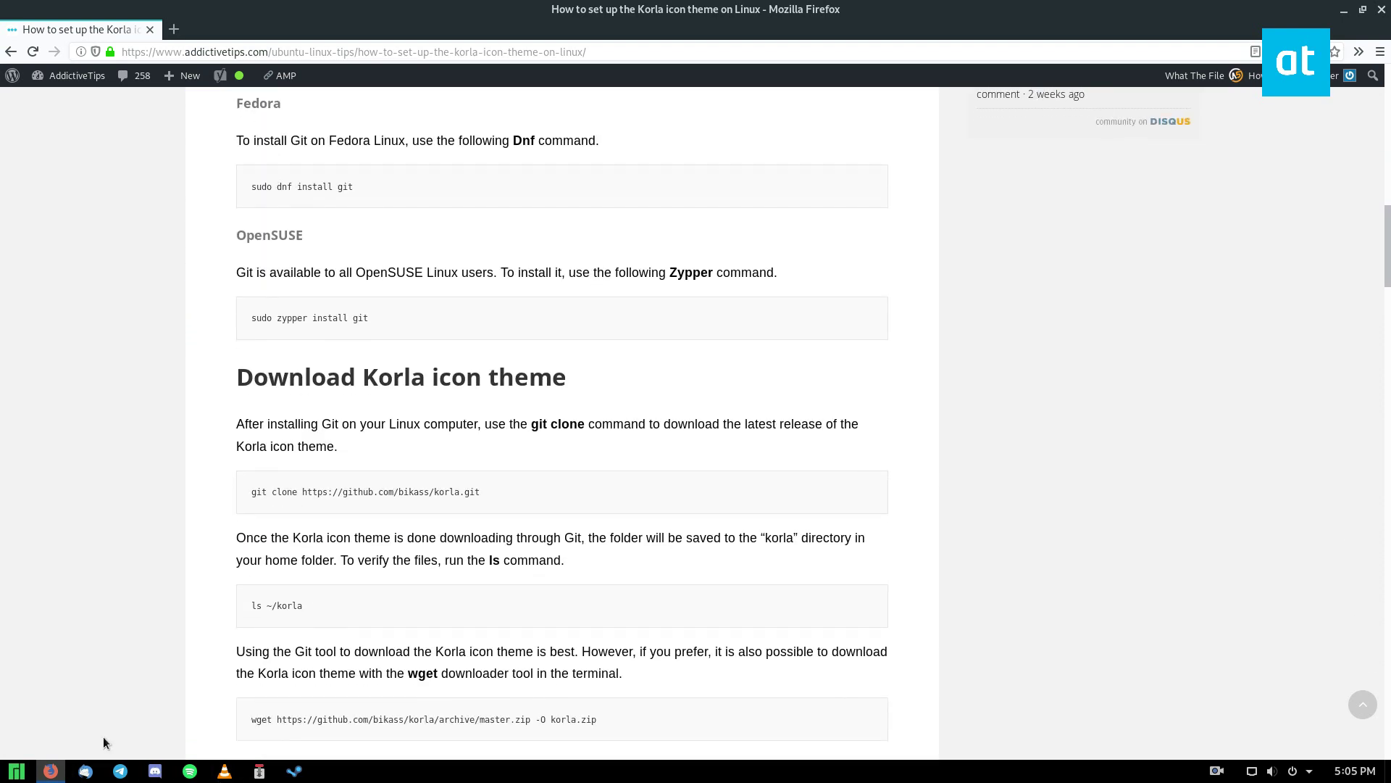
Step: Open a terminal and run the article's git clone command for the Korla repository
click(16, 770)
click(276, 617)
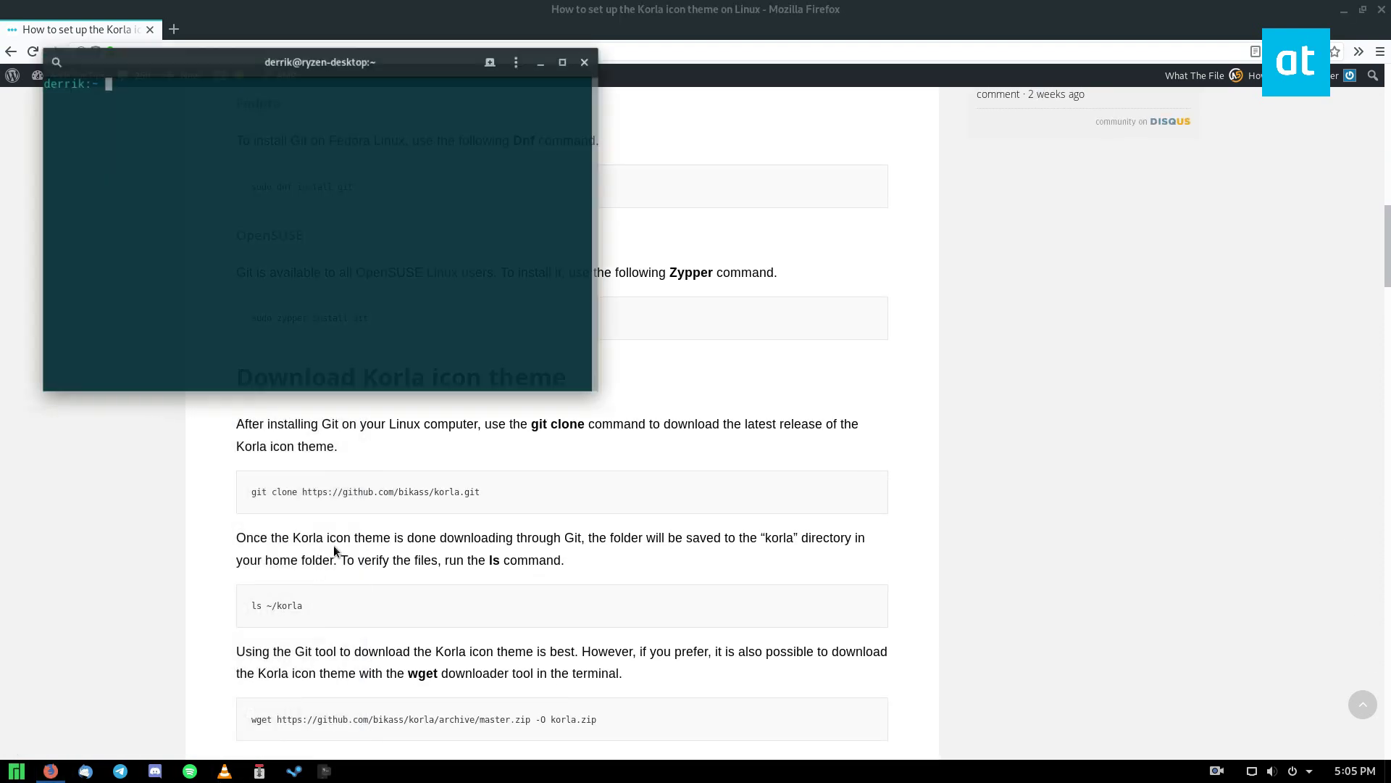
drag(482, 491, 242, 491)
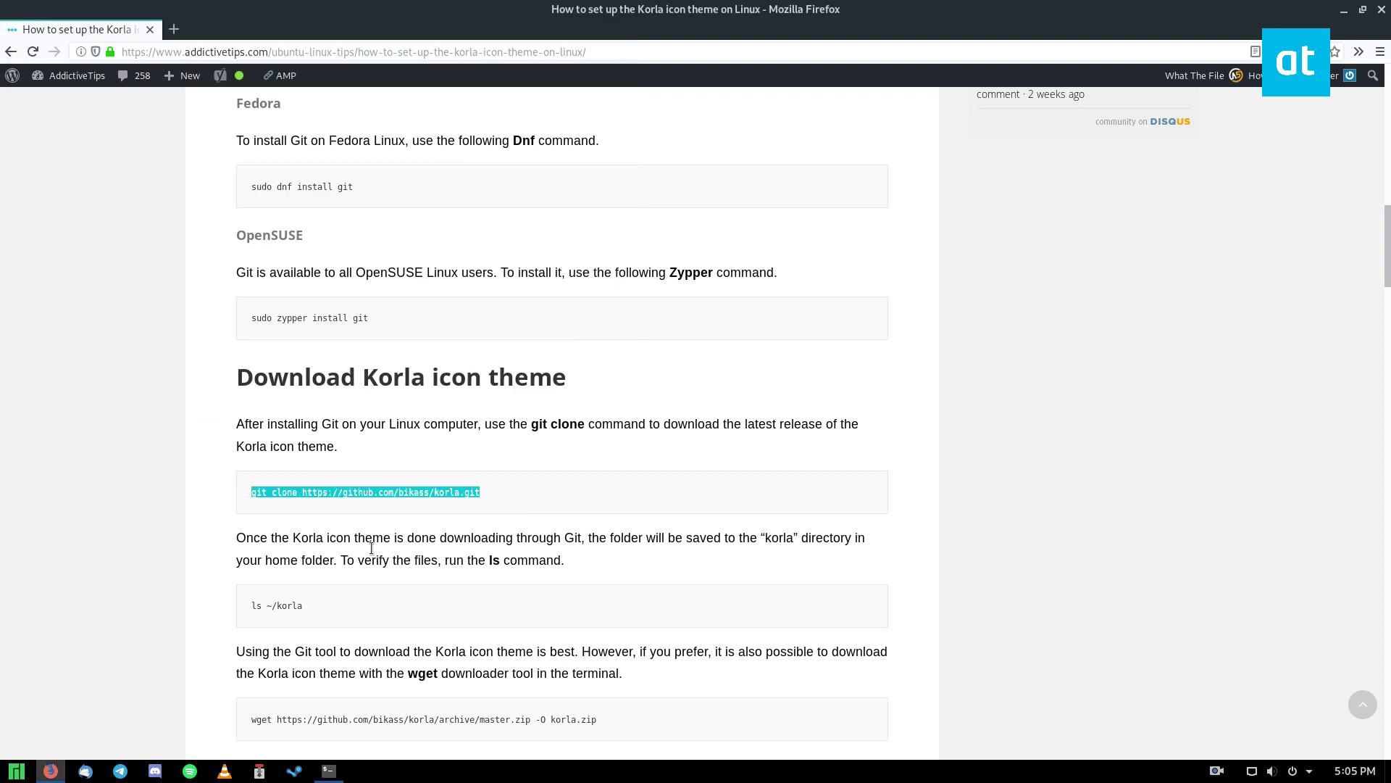
scroll(396, 544, down, 2)
scroll(147, 440, down, 2)
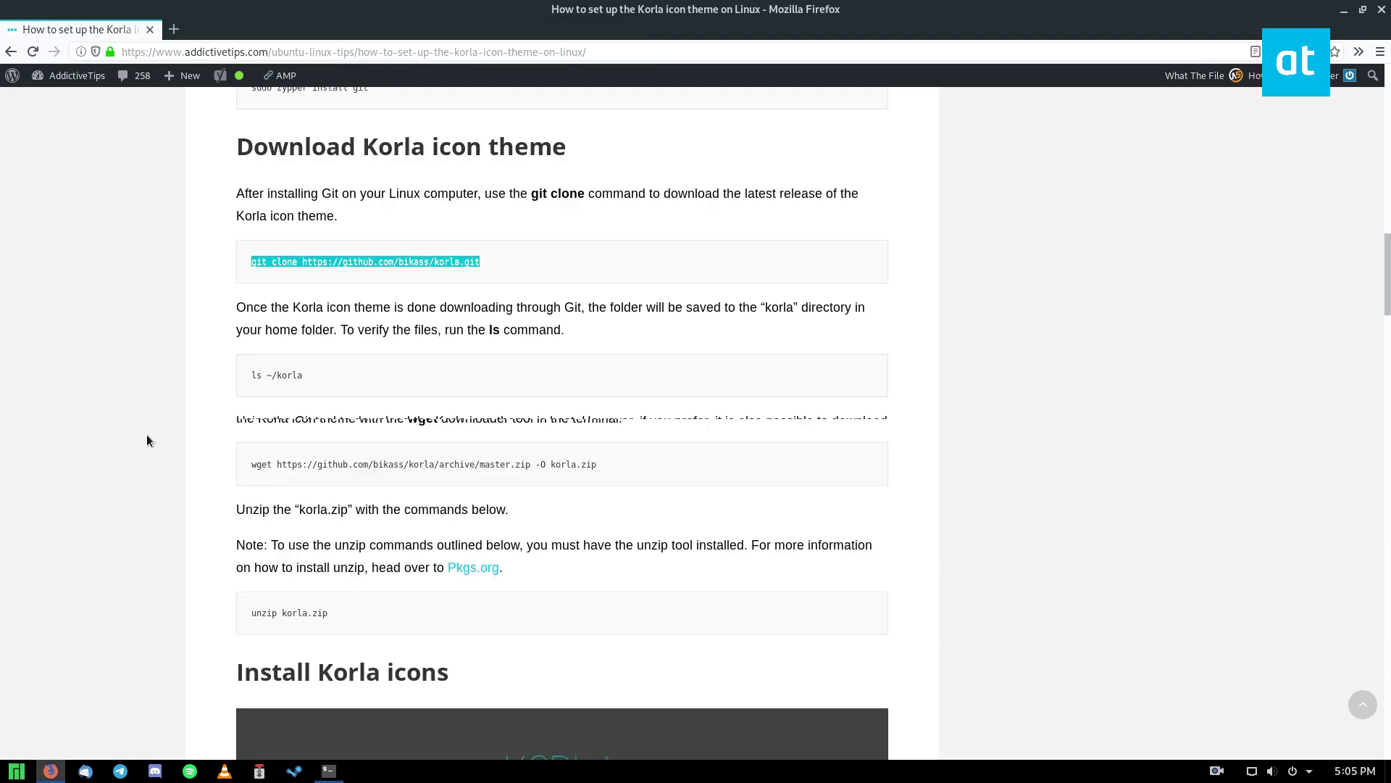
scroll(148, 439, down, 1)
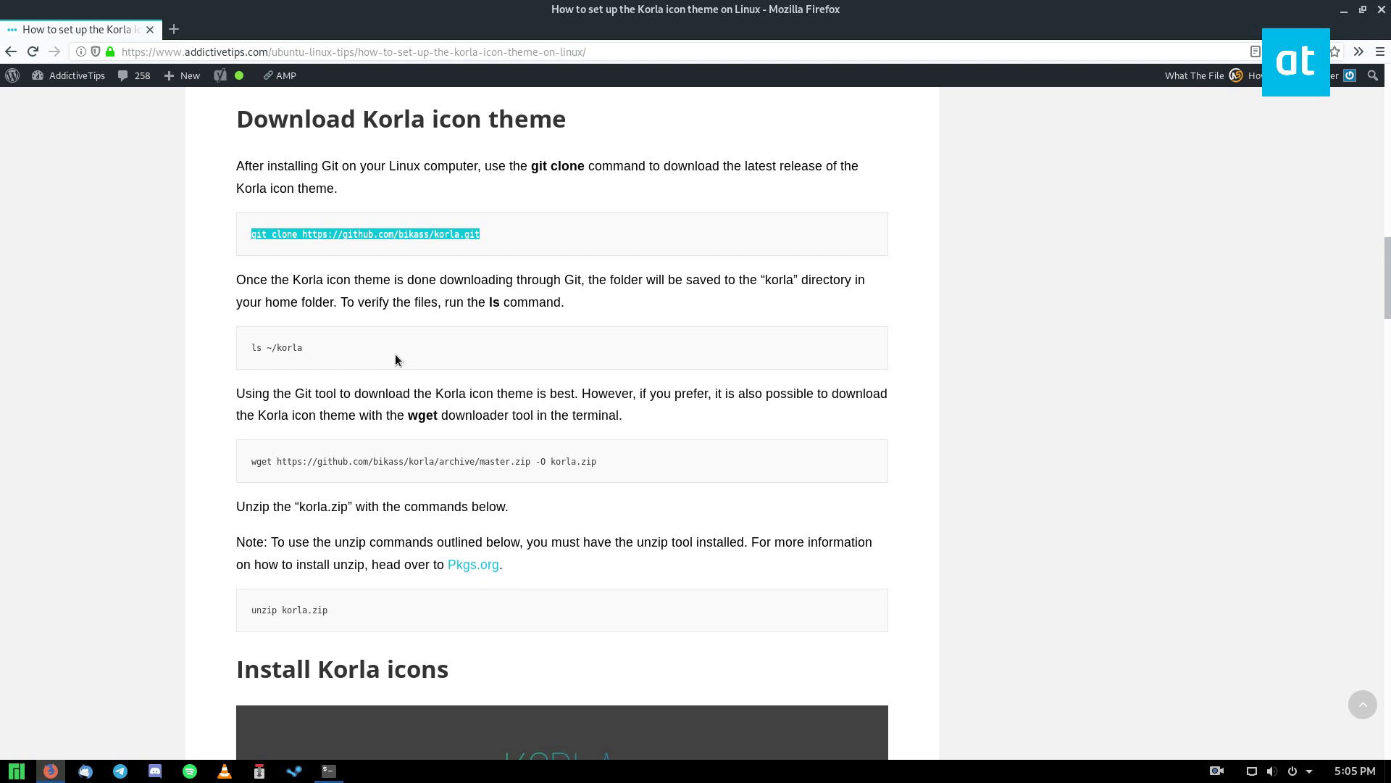
scroll(394, 354, up, 3)
click(327, 770)
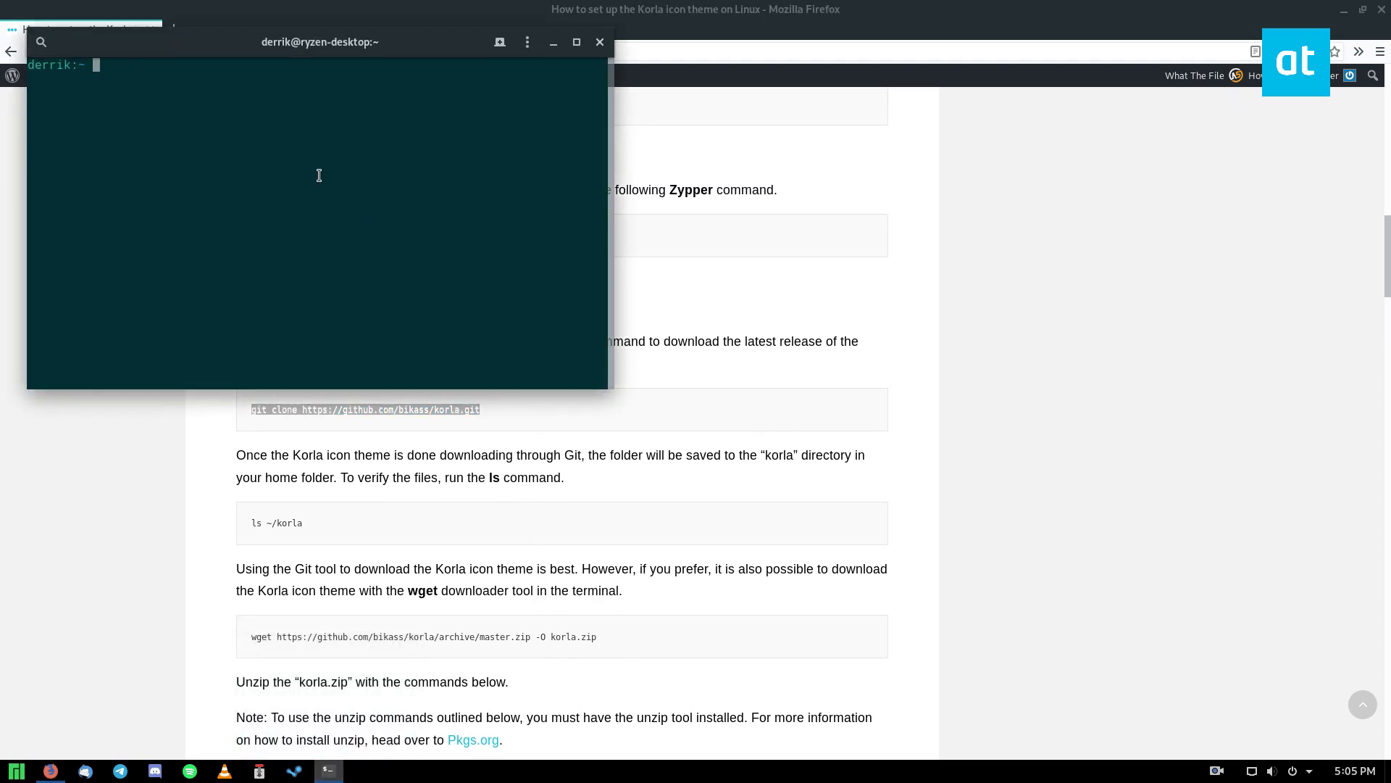
text(git clone https://github.com/bikass/korla.git)
key(Return)
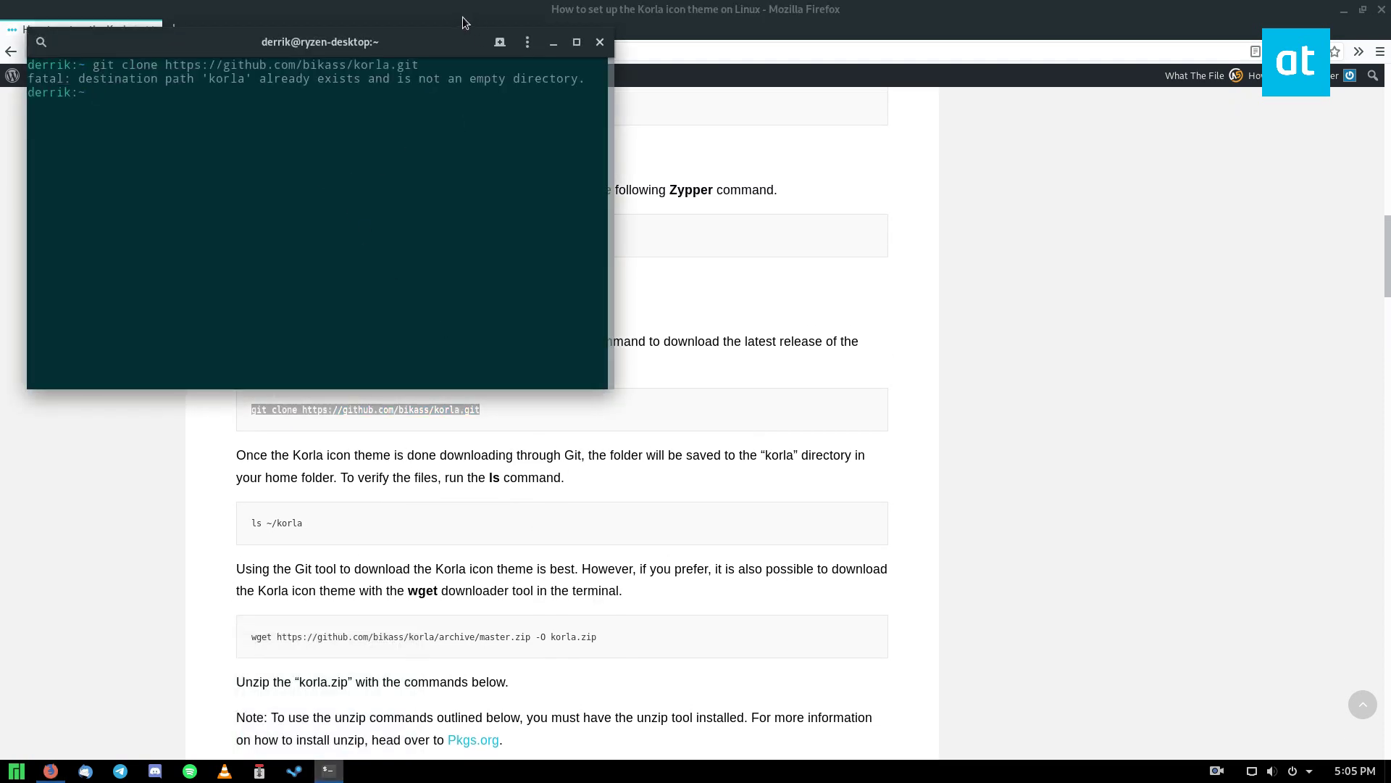
drag(416, 41, 678, 221)
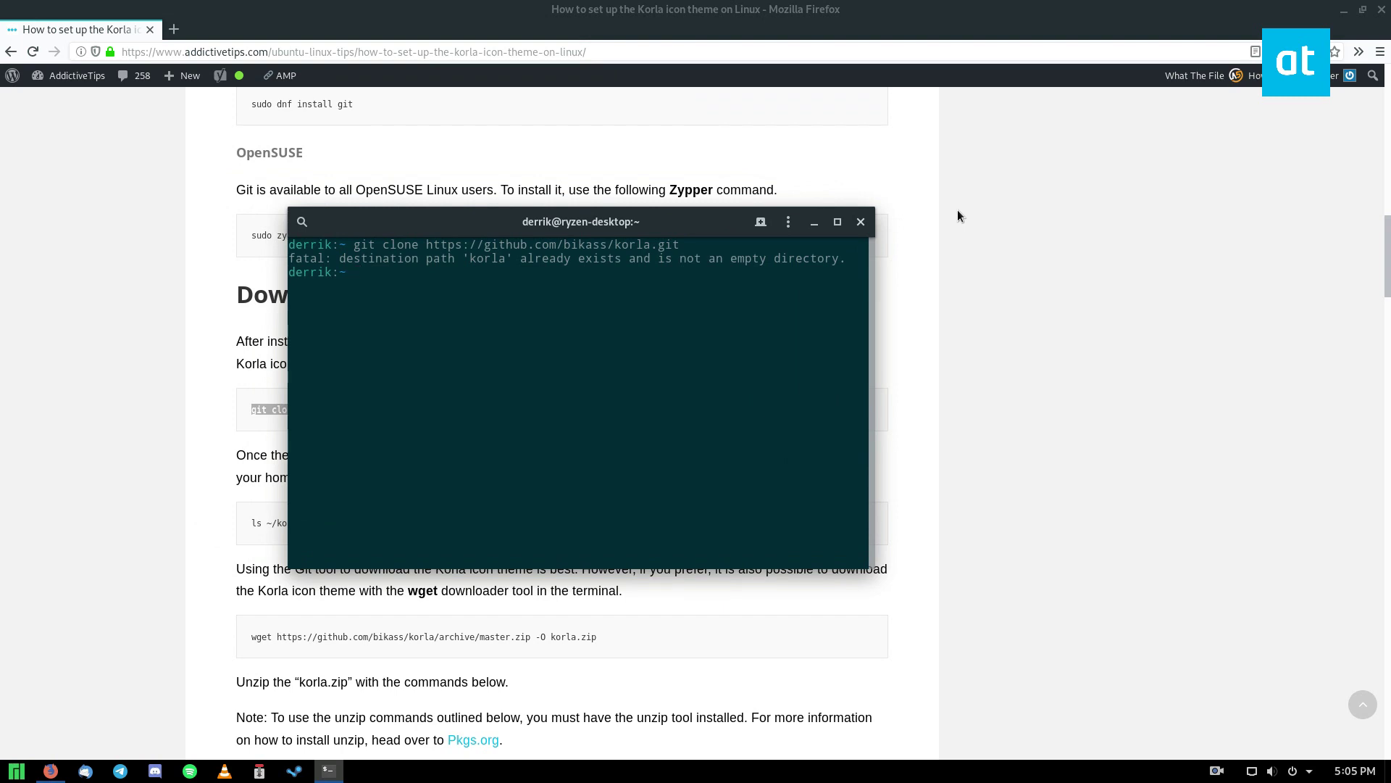
key(Return)
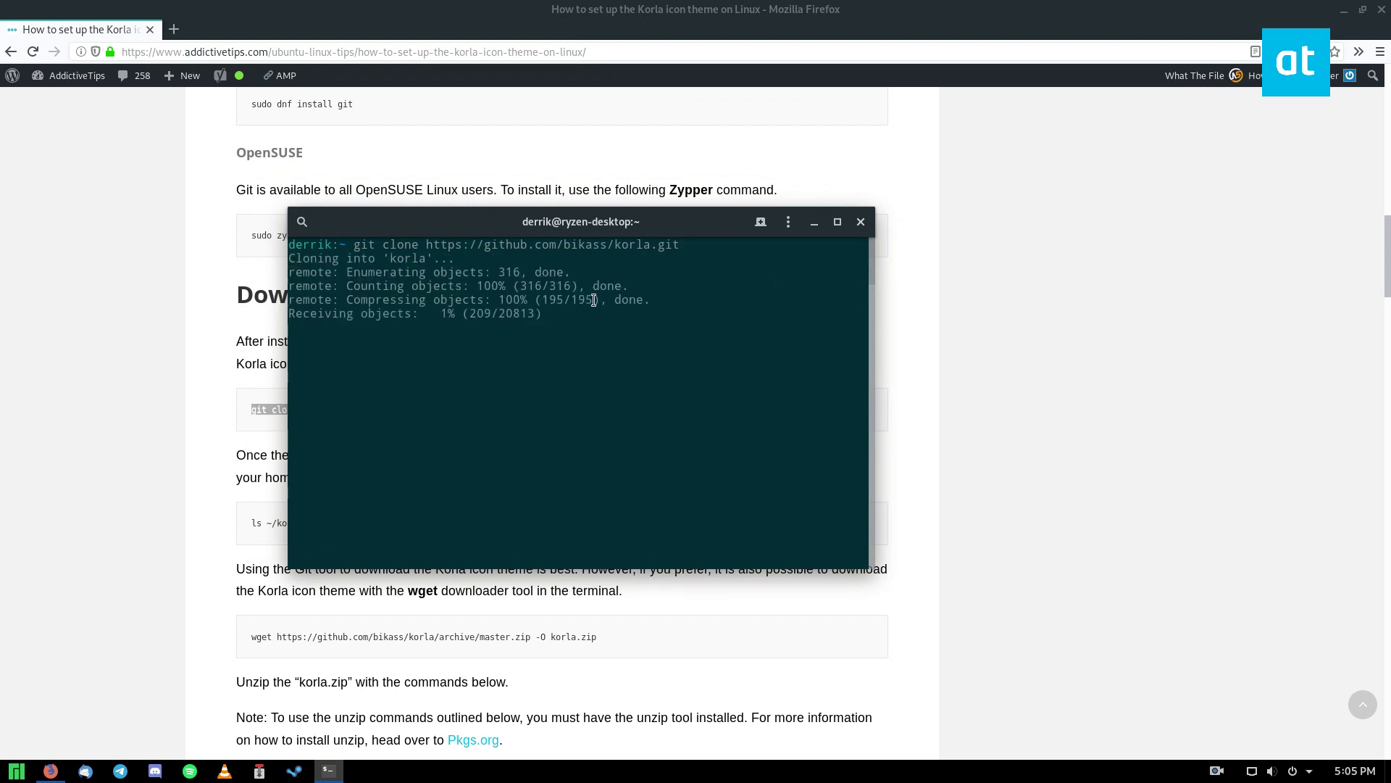
drag(401, 220, 575, 181)
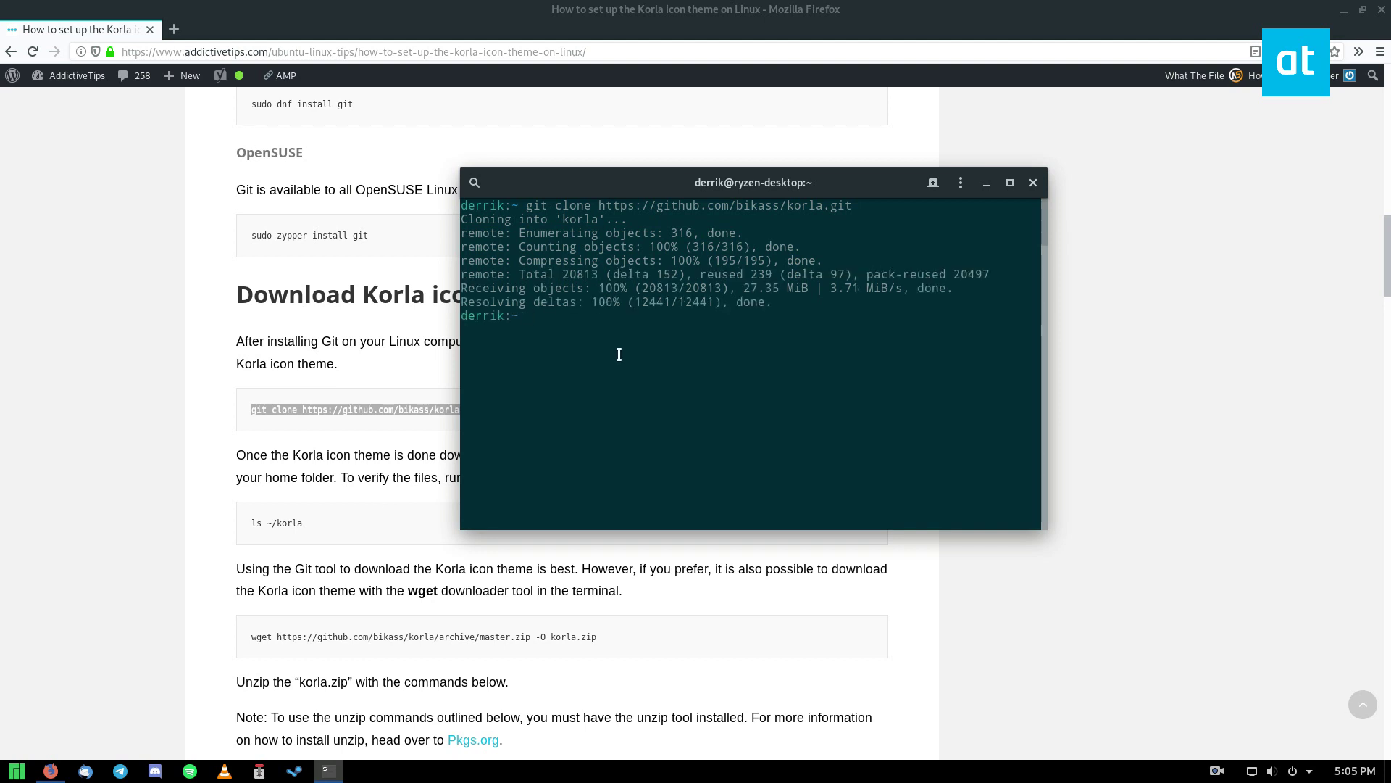
text( ls ~/k)
text(orla)
Step: List ~/korla to show the korla, korla-light and korla-light-panel folders
key(Return)
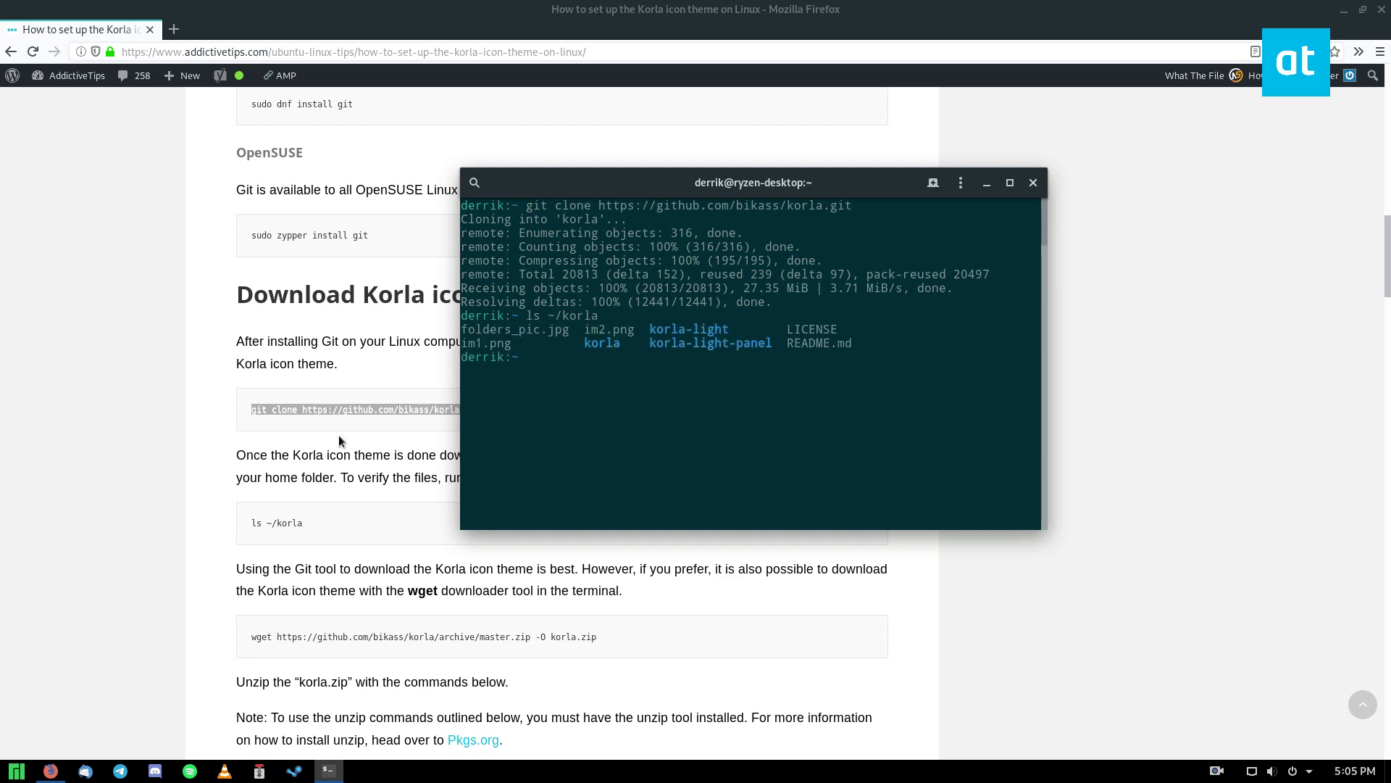
scroll(165, 444, down, 2)
scroll(165, 445, down, 1)
scroll(172, 493, down, 2)
scroll(172, 492, down, 3)
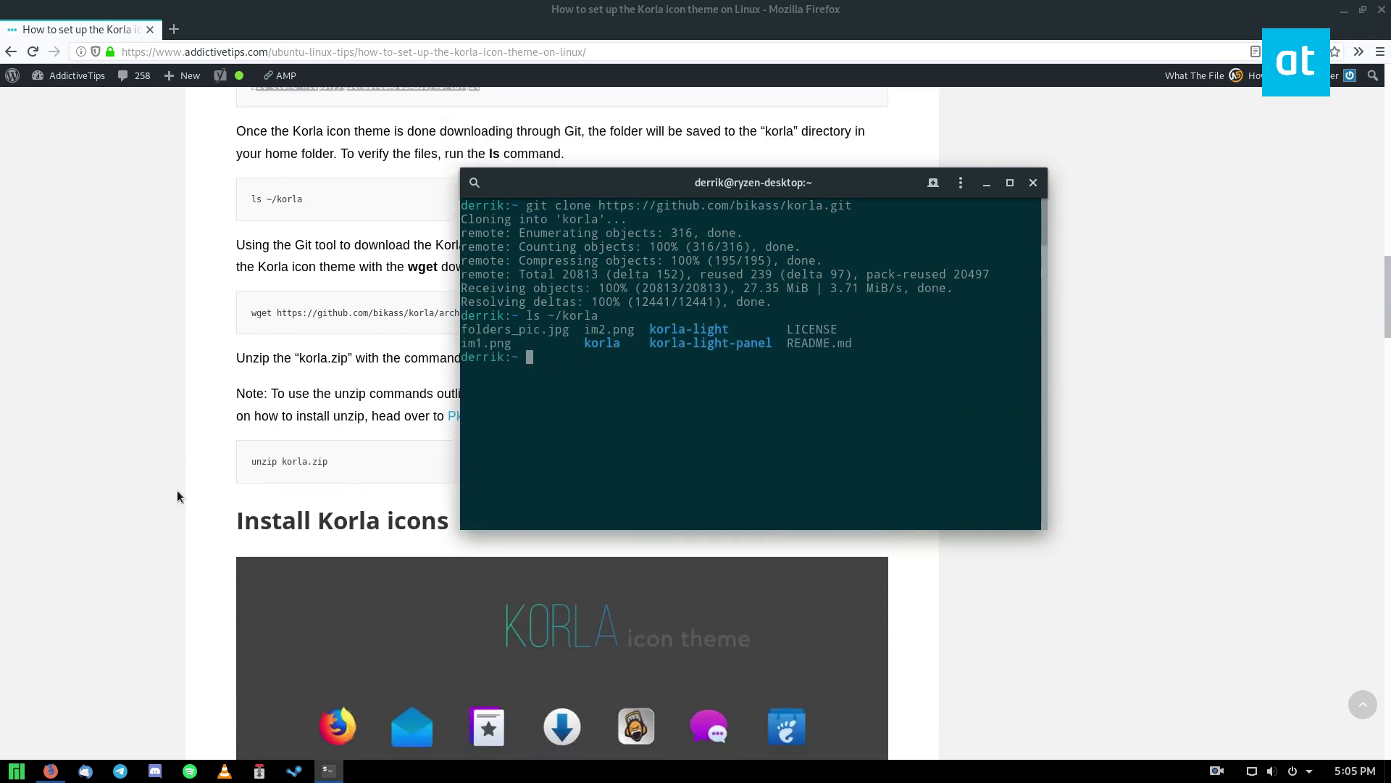
scroll(178, 490, down, 3)
scroll(179, 487, down, 3)
scroll(180, 487, down, 3)
scroll(180, 486, down, 2)
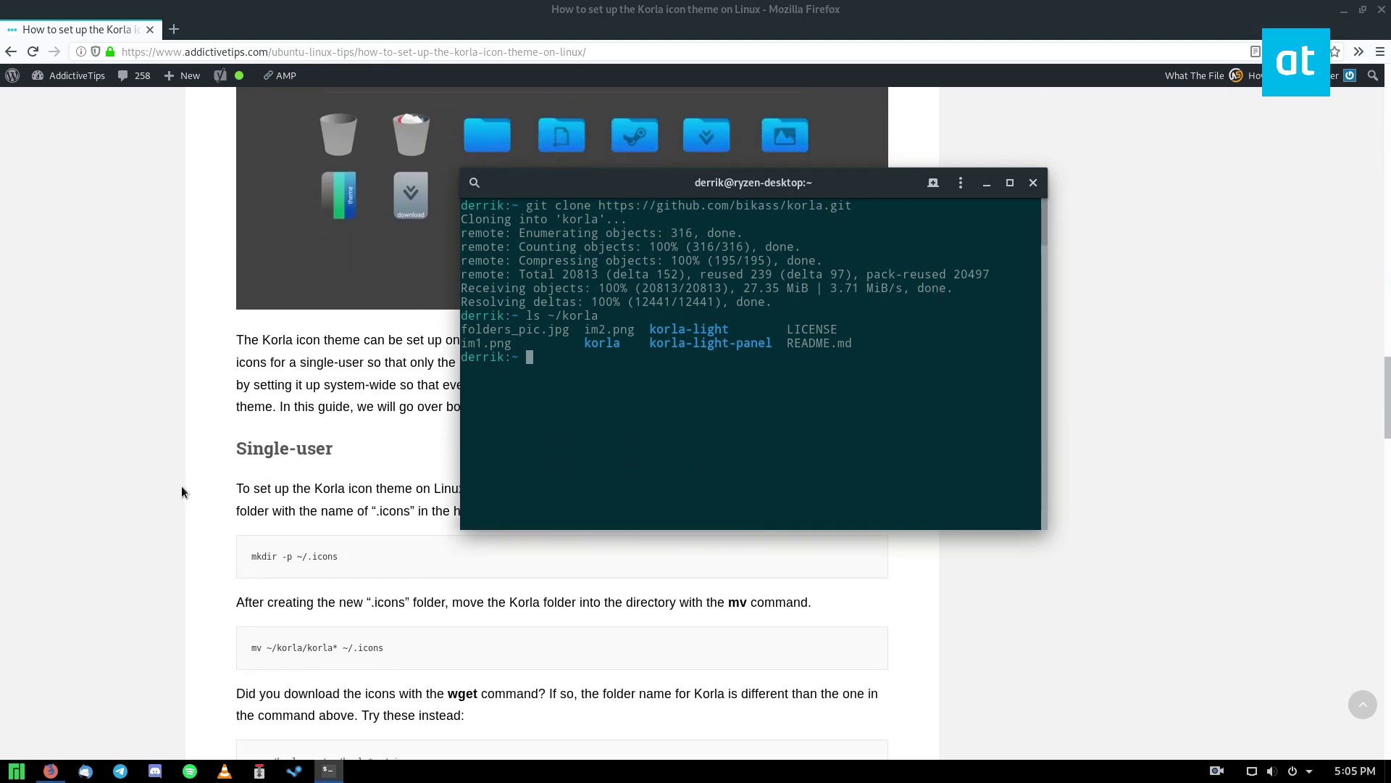
scroll(182, 486, down, 1)
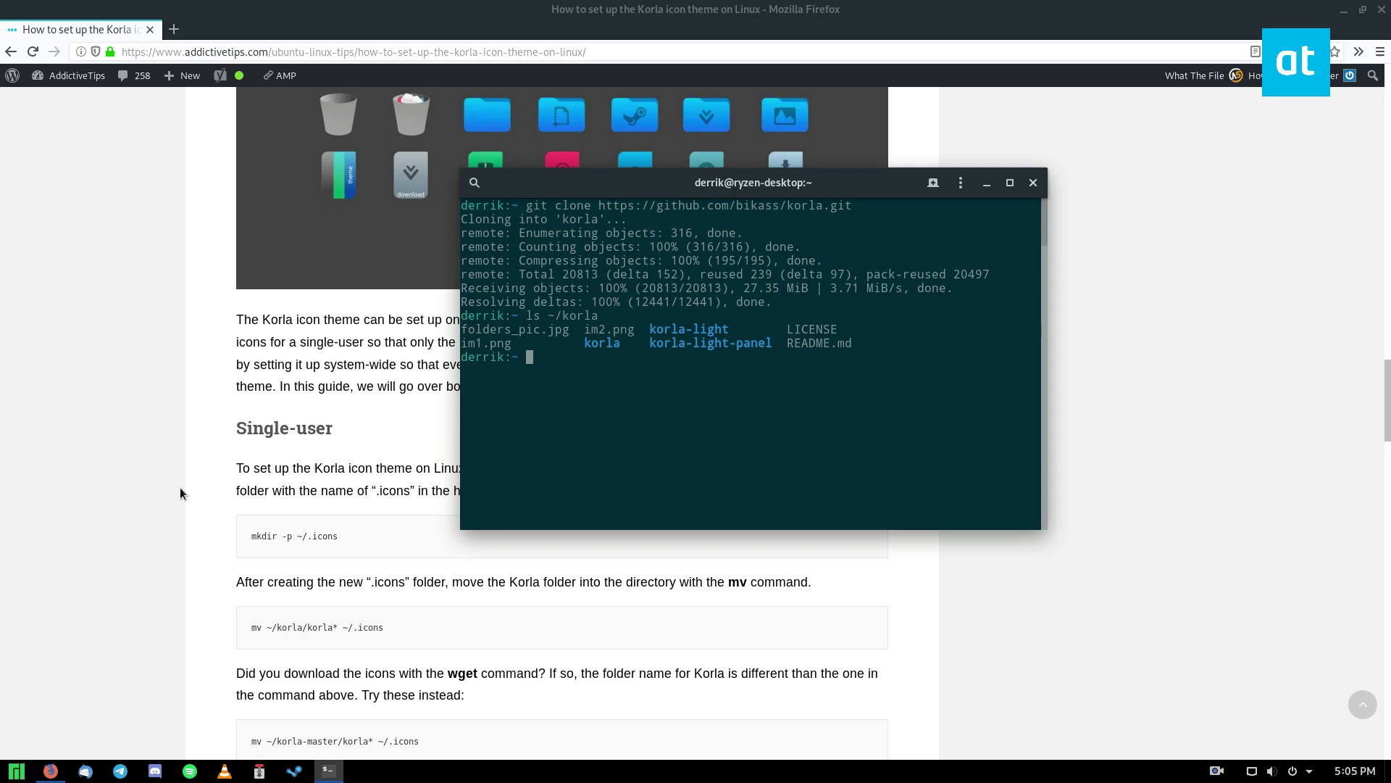
scroll(214, 392, down, 5)
scroll(213, 391, down, 3)
scroll(212, 392, up, 5)
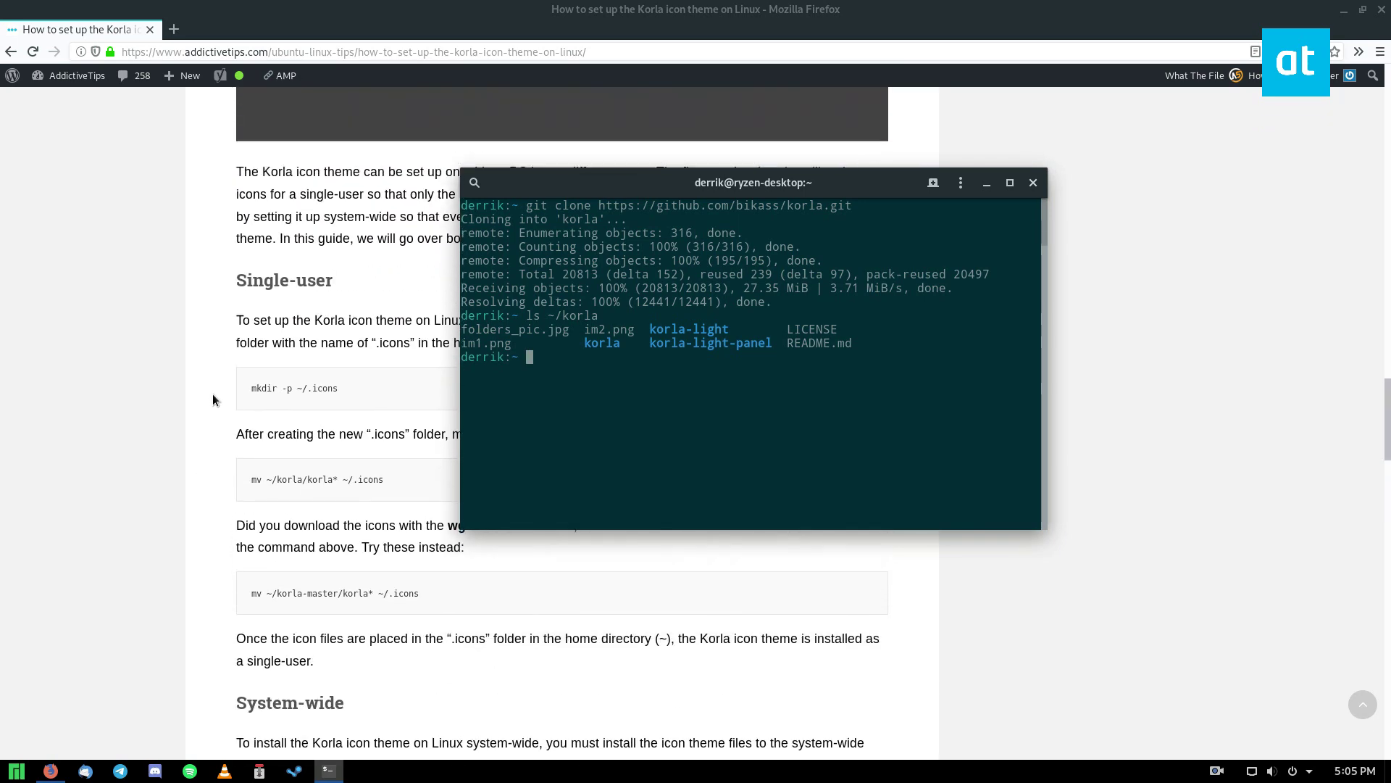
scroll(212, 394, up, 1)
Step: Select the mkdir -p ~/.icons command in the article's Single-user section
triple_click(326, 411)
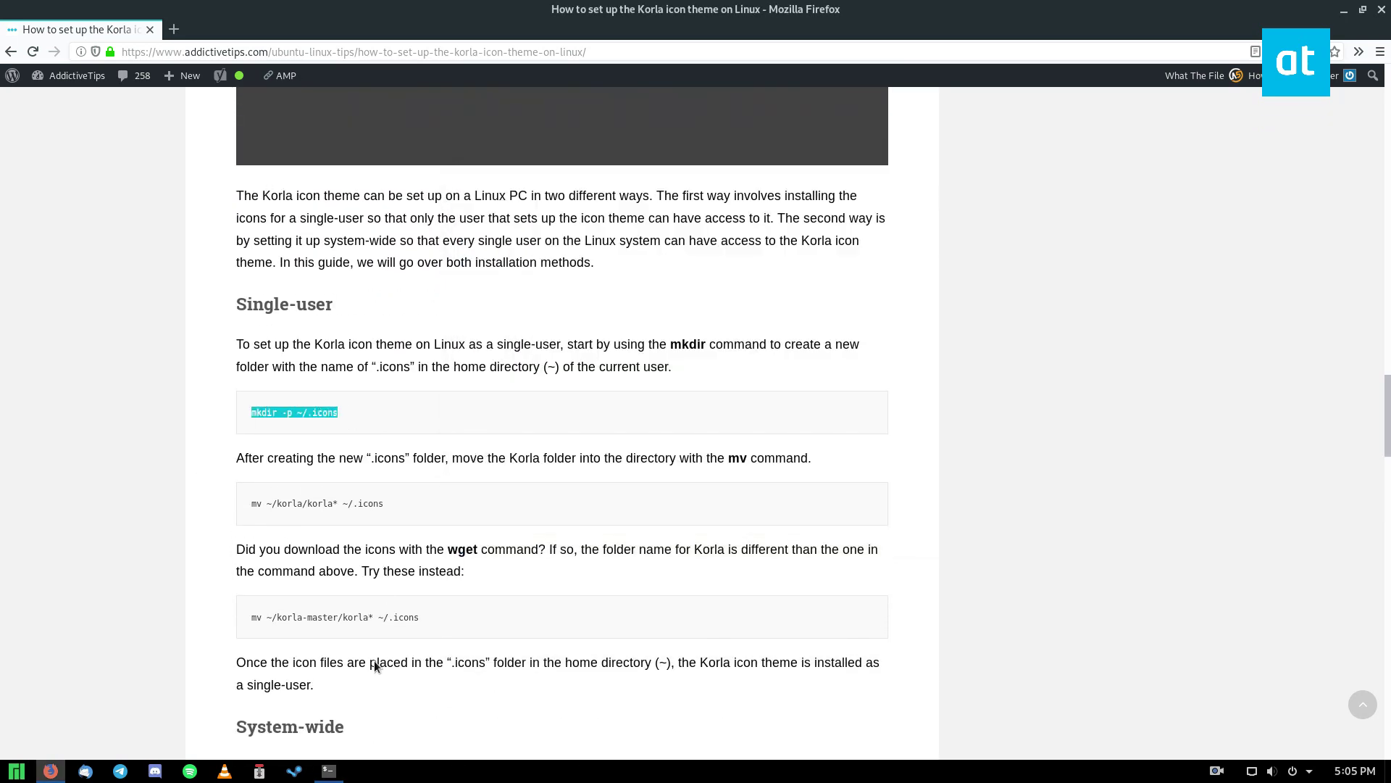
Step: Create the ~/.icons folder by pasting and running mkdir -p ~/.icons
click(327, 771)
right_click(731, 382)
click(798, 435)
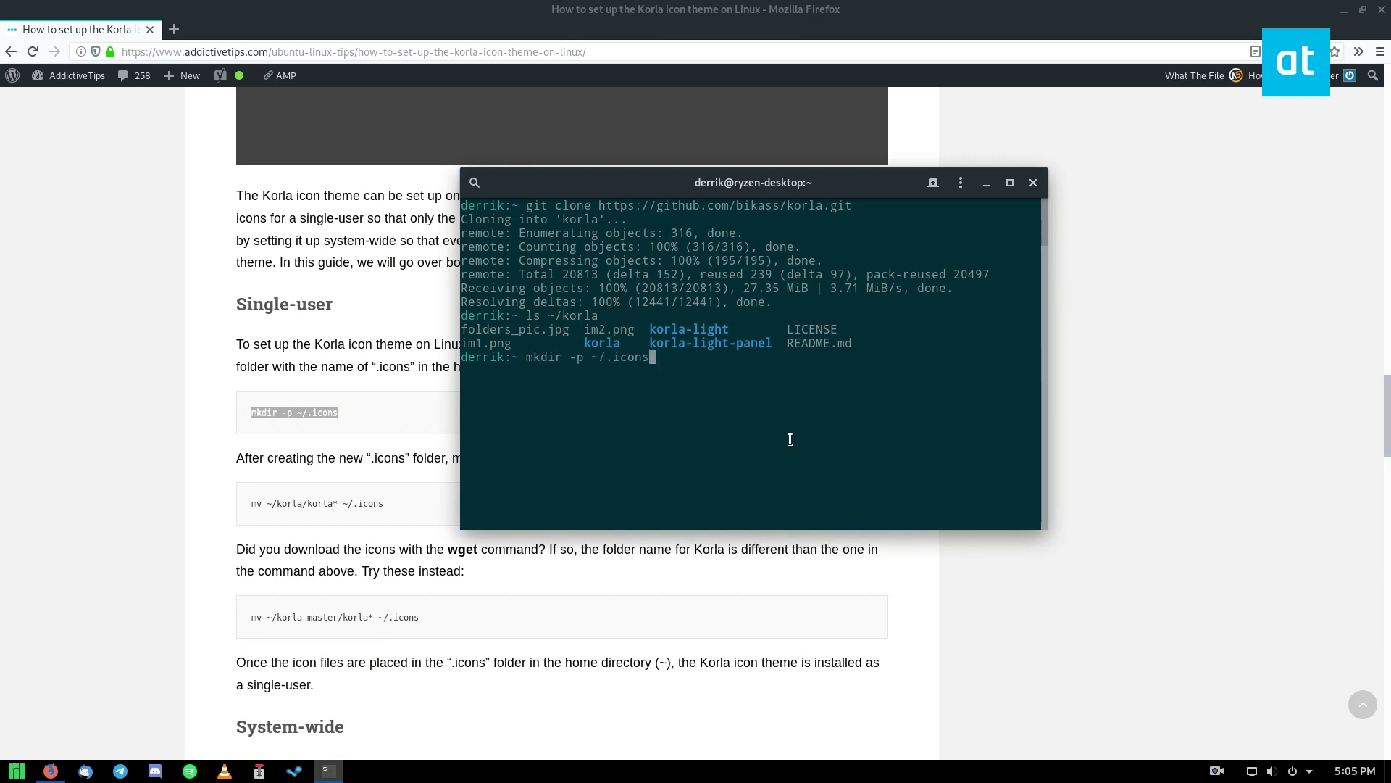
key(Return)
Step: Move the Korla folders into ~/.icons with mv ~/korla/korla*, then list ~/.icons
triple_click(326, 503)
click(328, 771)
right_click(733, 440)
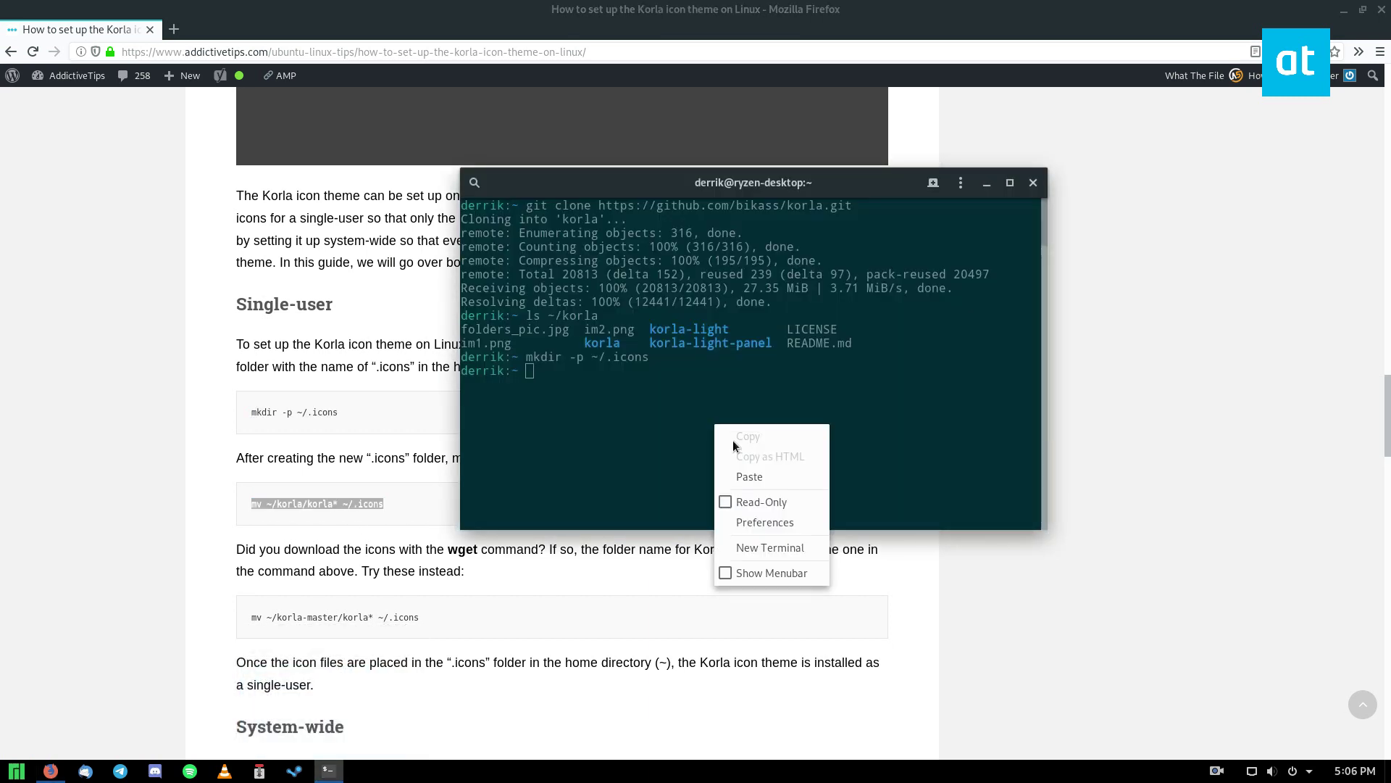
click(767, 477)
key(Return)
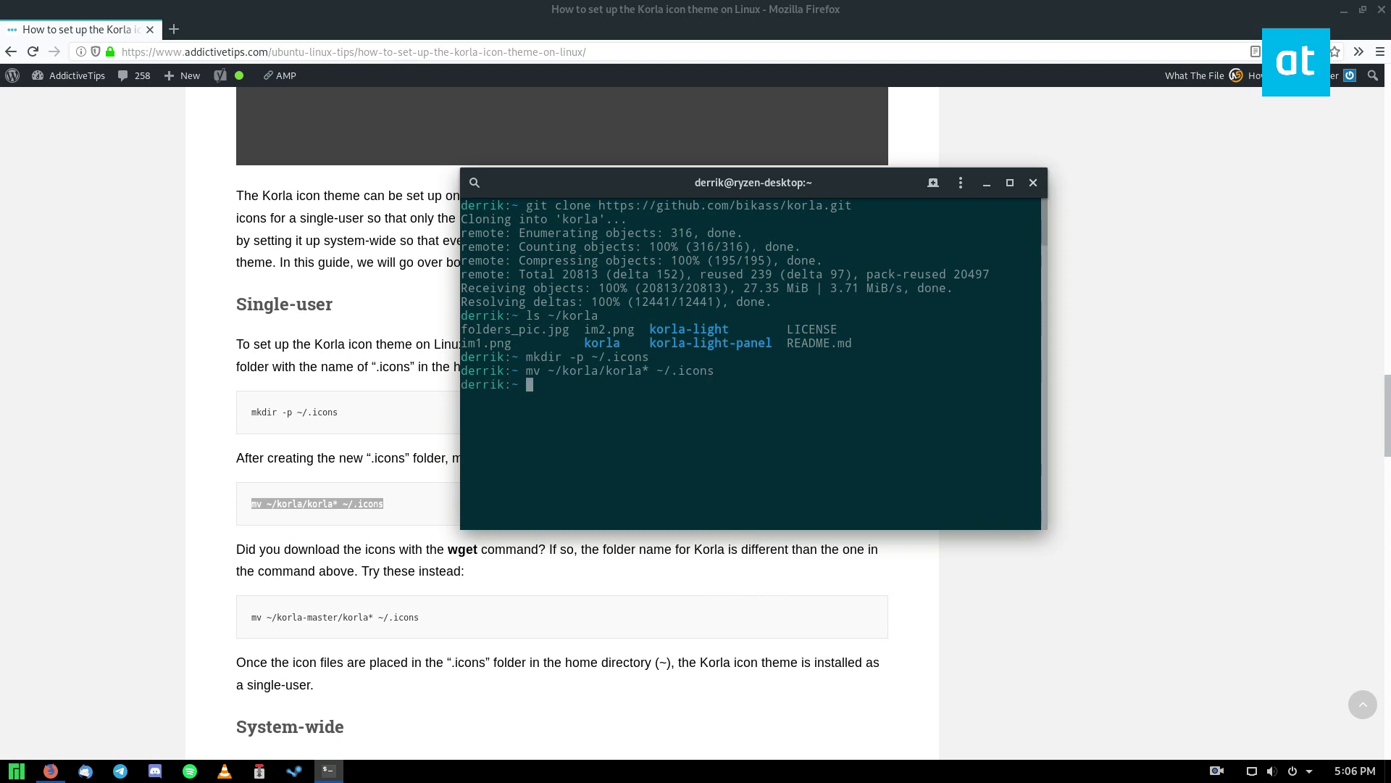
text(cd ~/)
text(.icons/)
key(Return)
text(ls)
key(Return)
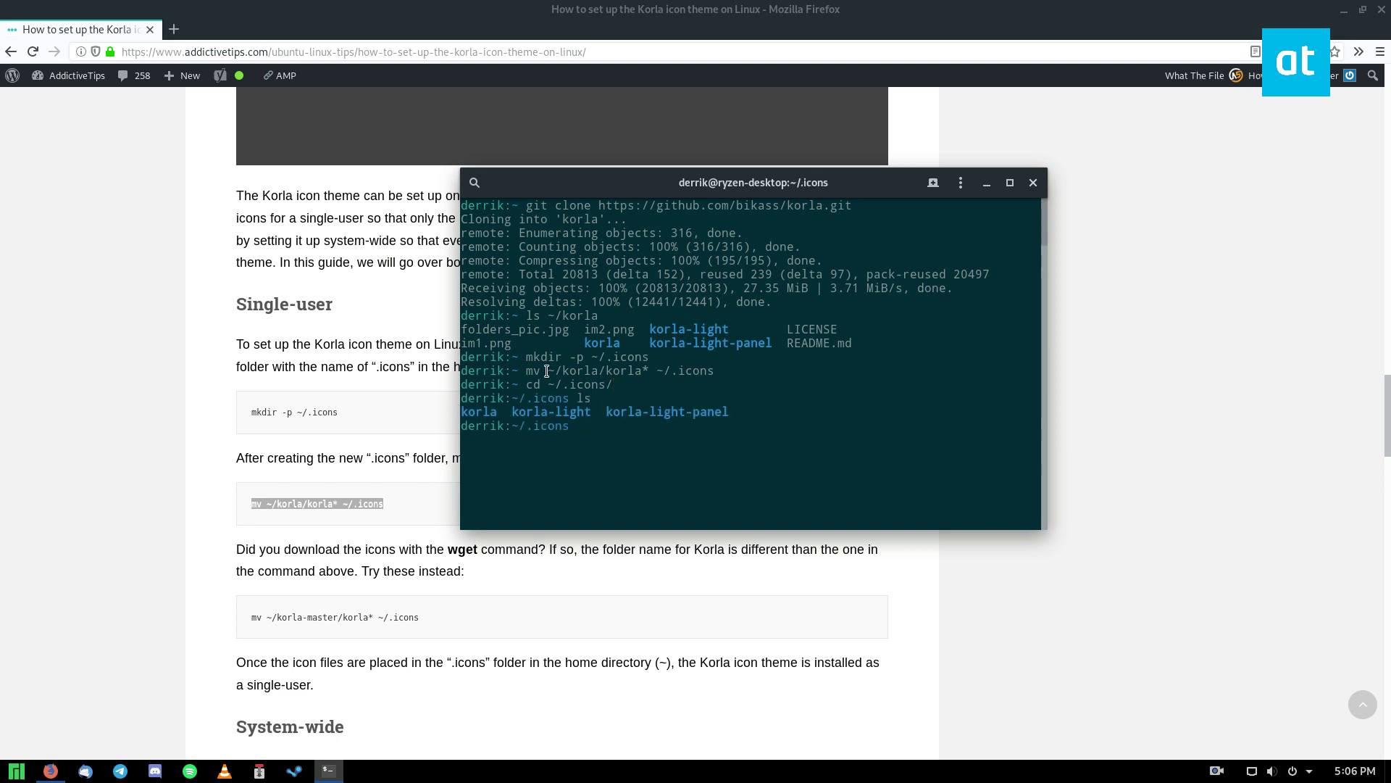
Step: Minimize Firefox and the terminal, then switch to an empty workspace
click(1343, 9)
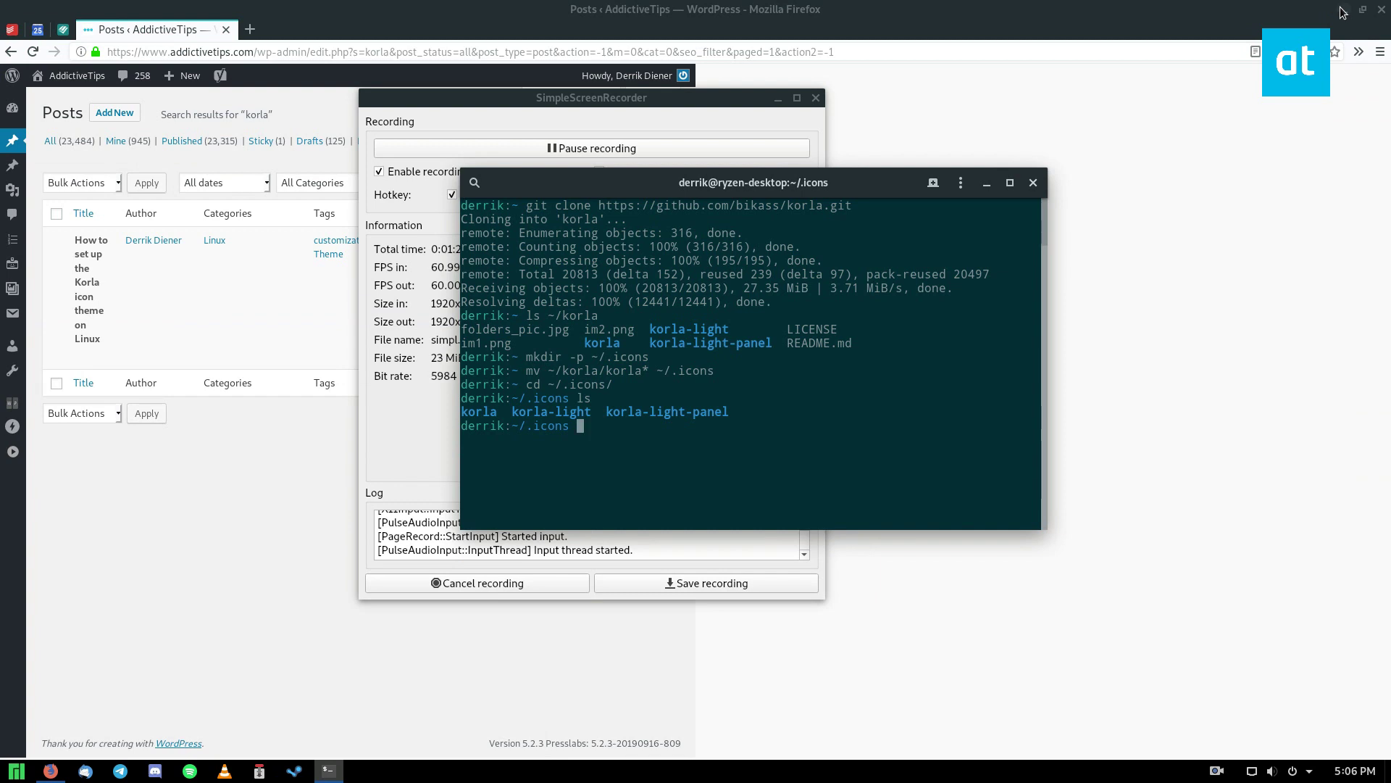
click(327, 771)
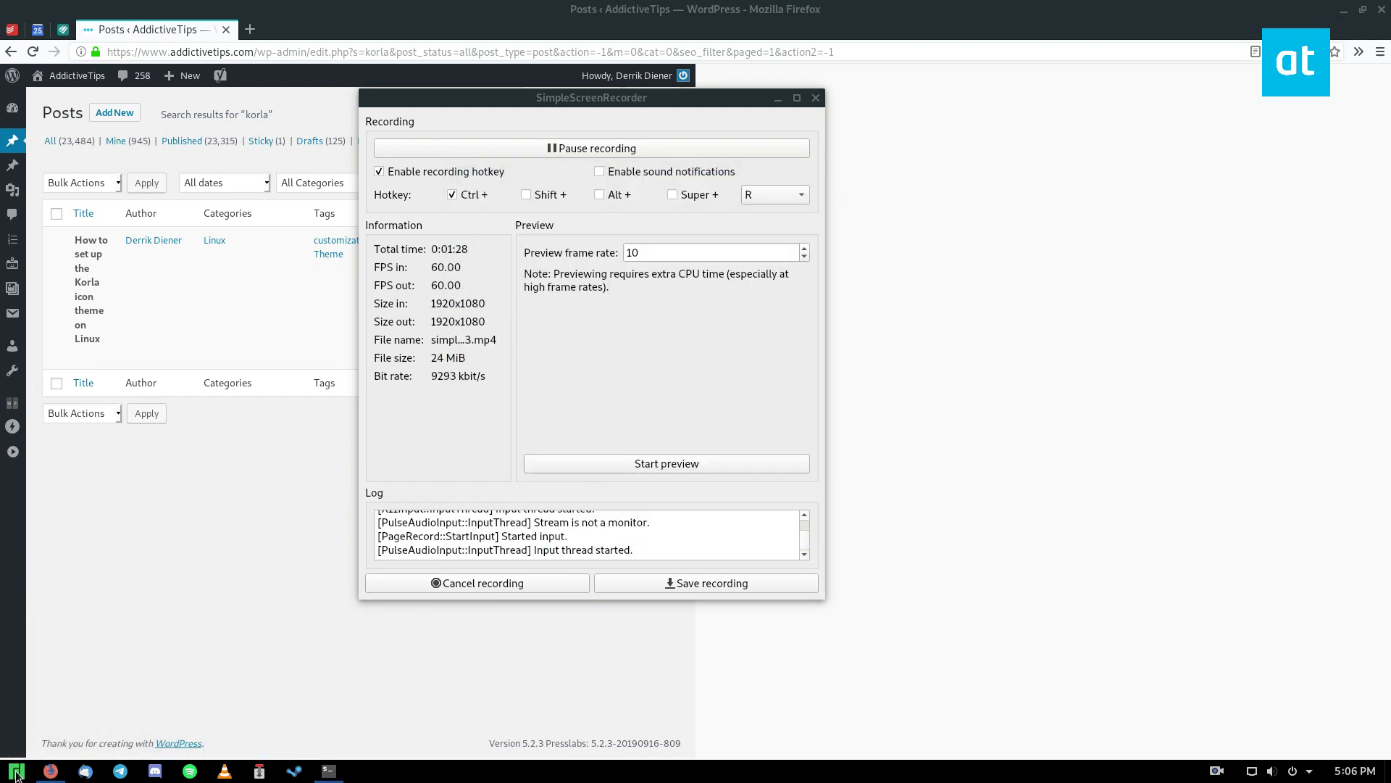
key(ctrl+alt+Down)
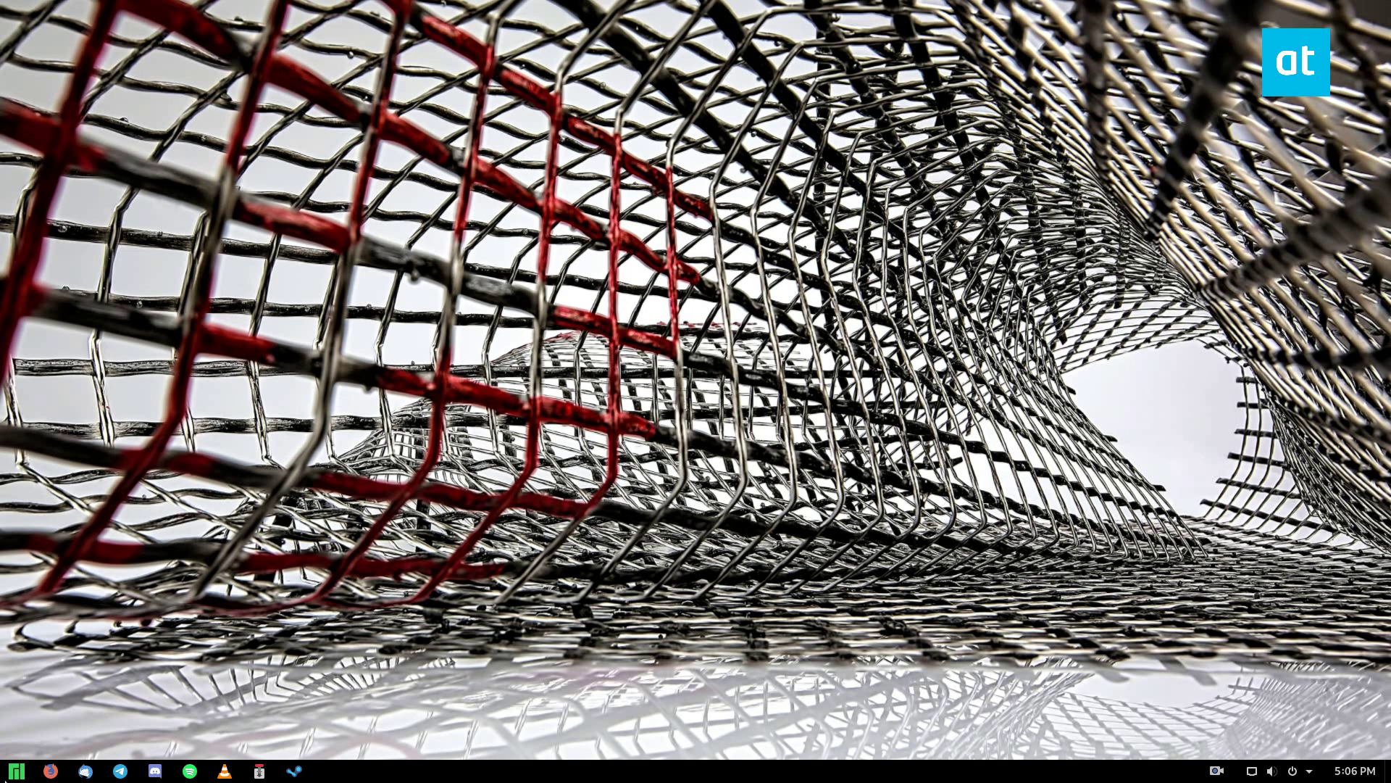
Step: Launch Tweaks and choose Korla-light in the Appearance Icons dropdown
click(18, 771)
click(289, 584)
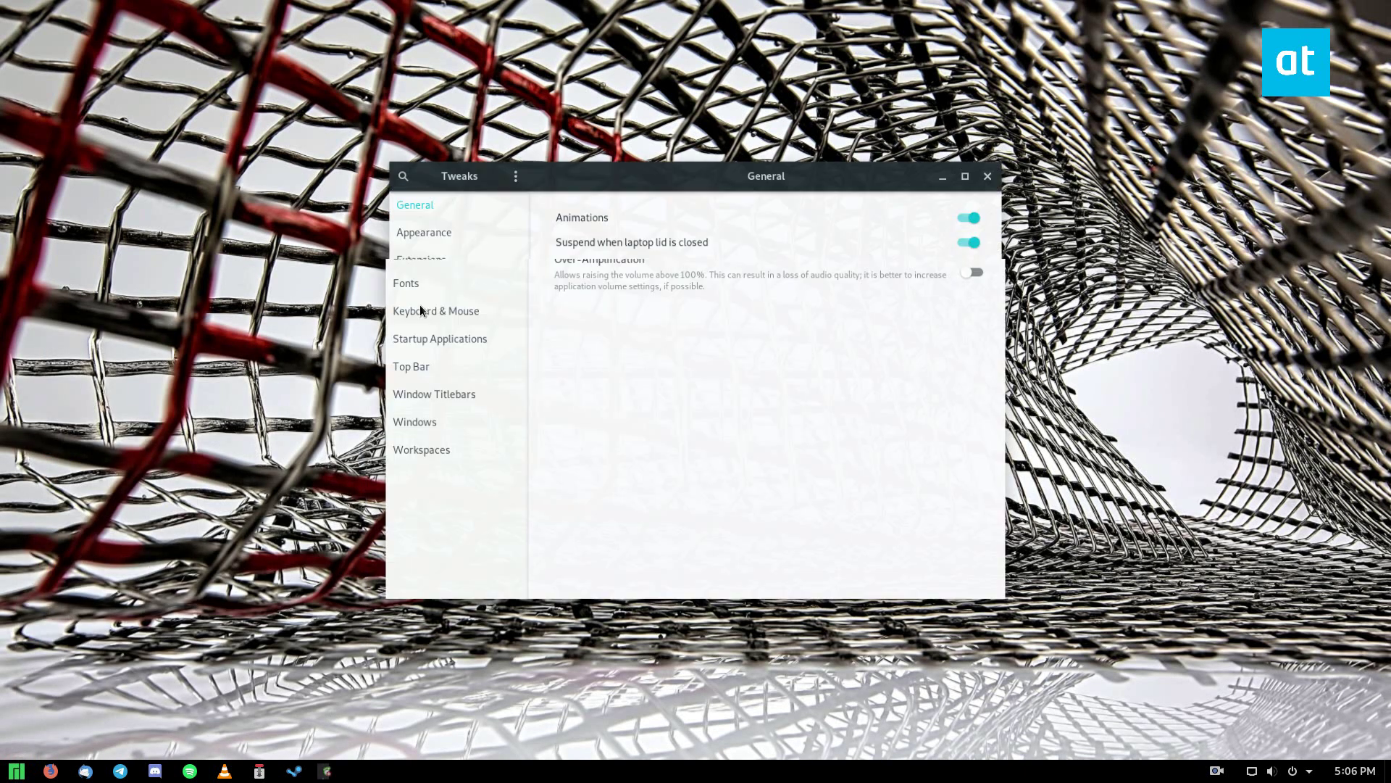
click(421, 231)
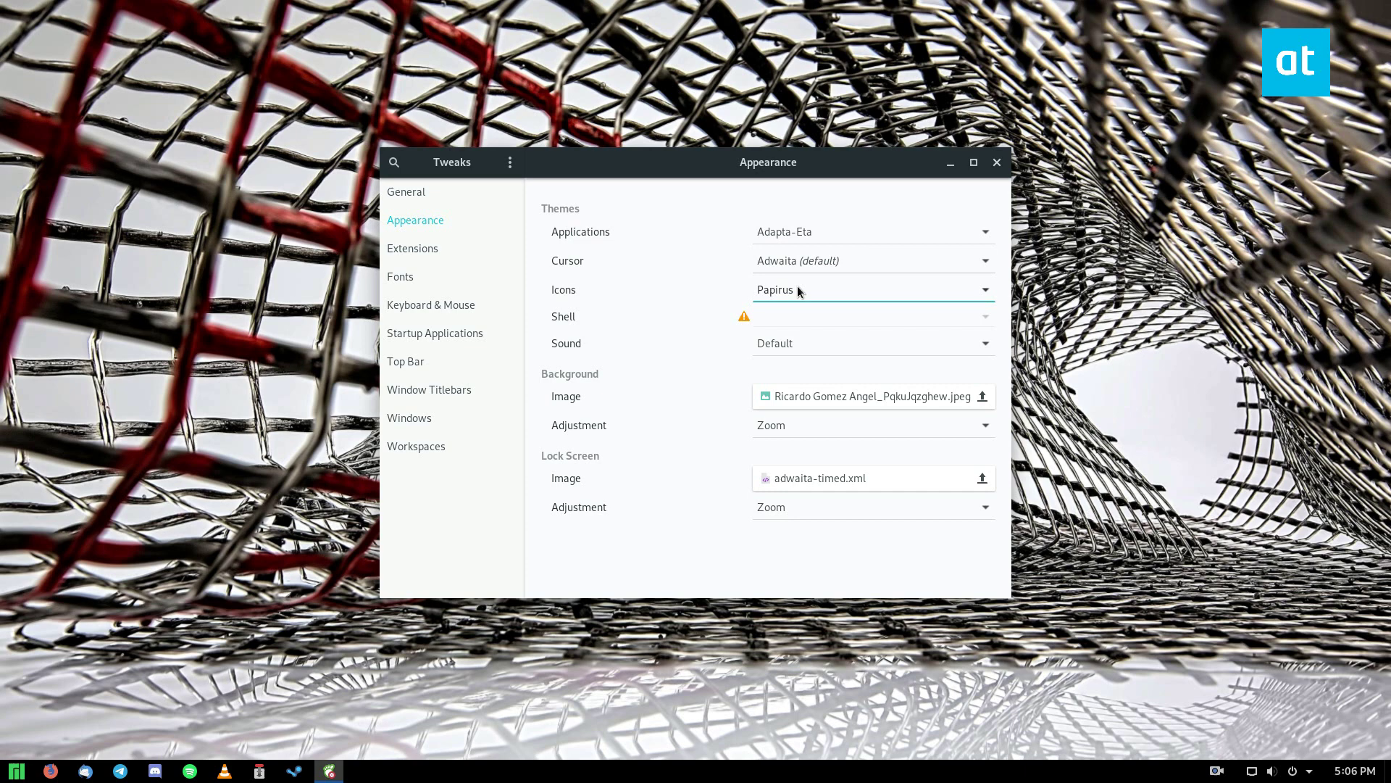
click(797, 288)
click(861, 220)
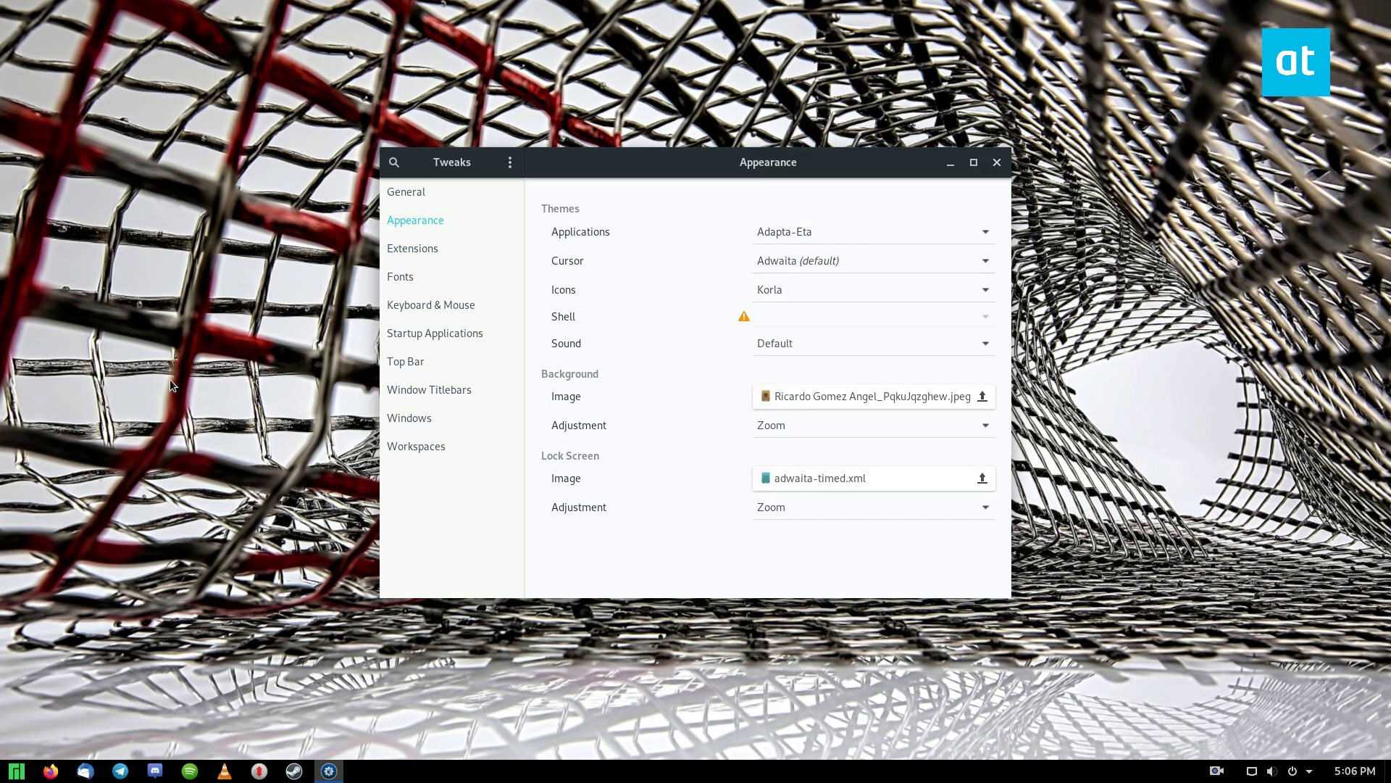
scroll(800, 289, down, 1)
scroll(798, 291, down, 1)
key(super)
scroll(95, 522, down, 1)
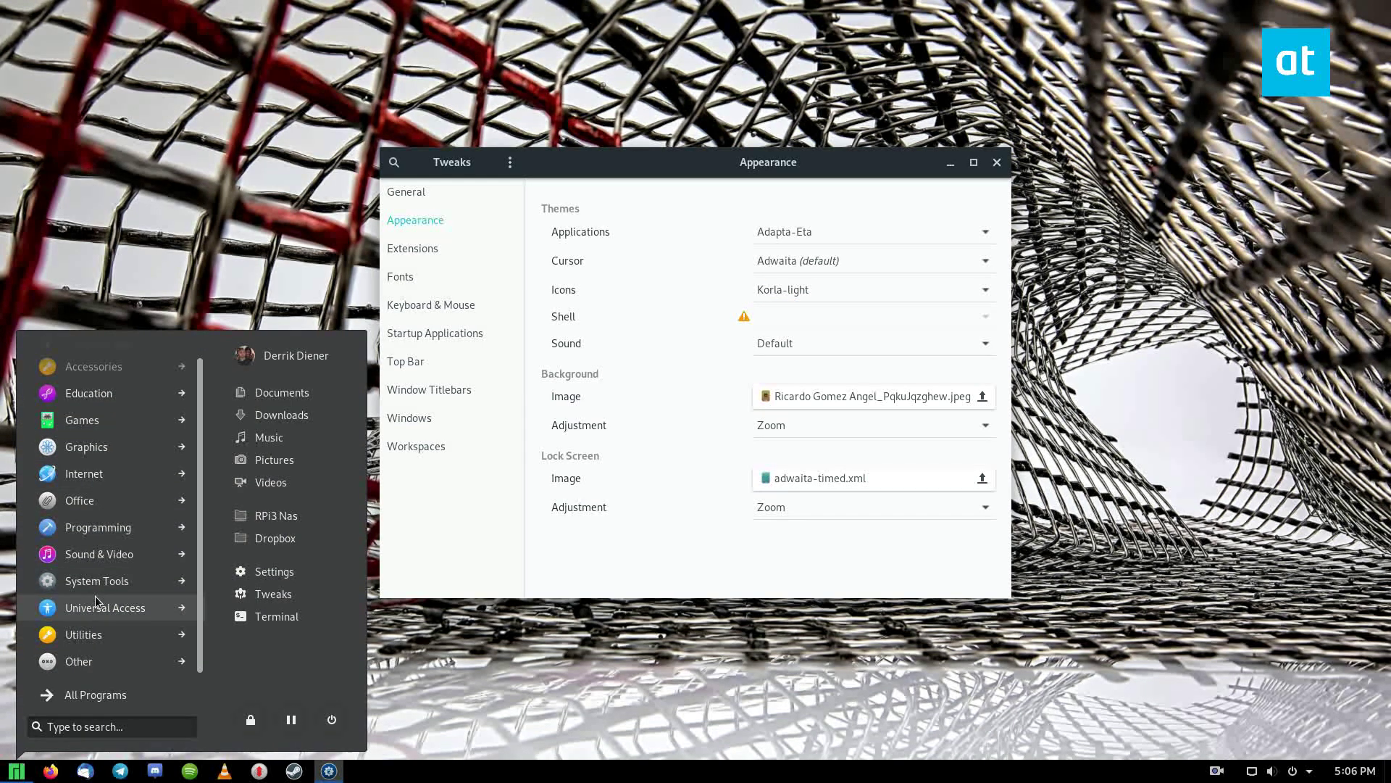
scroll(97, 600, up, 1)
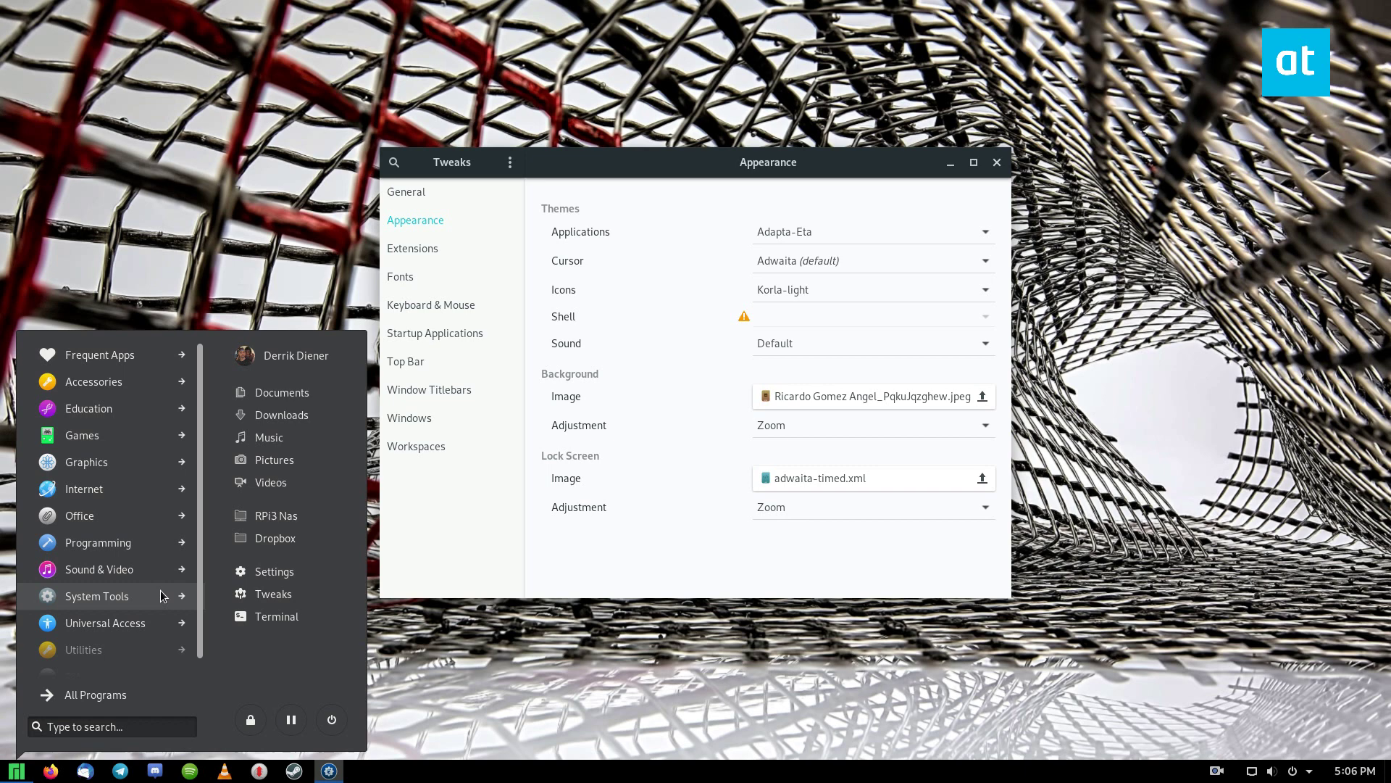
click(119, 114)
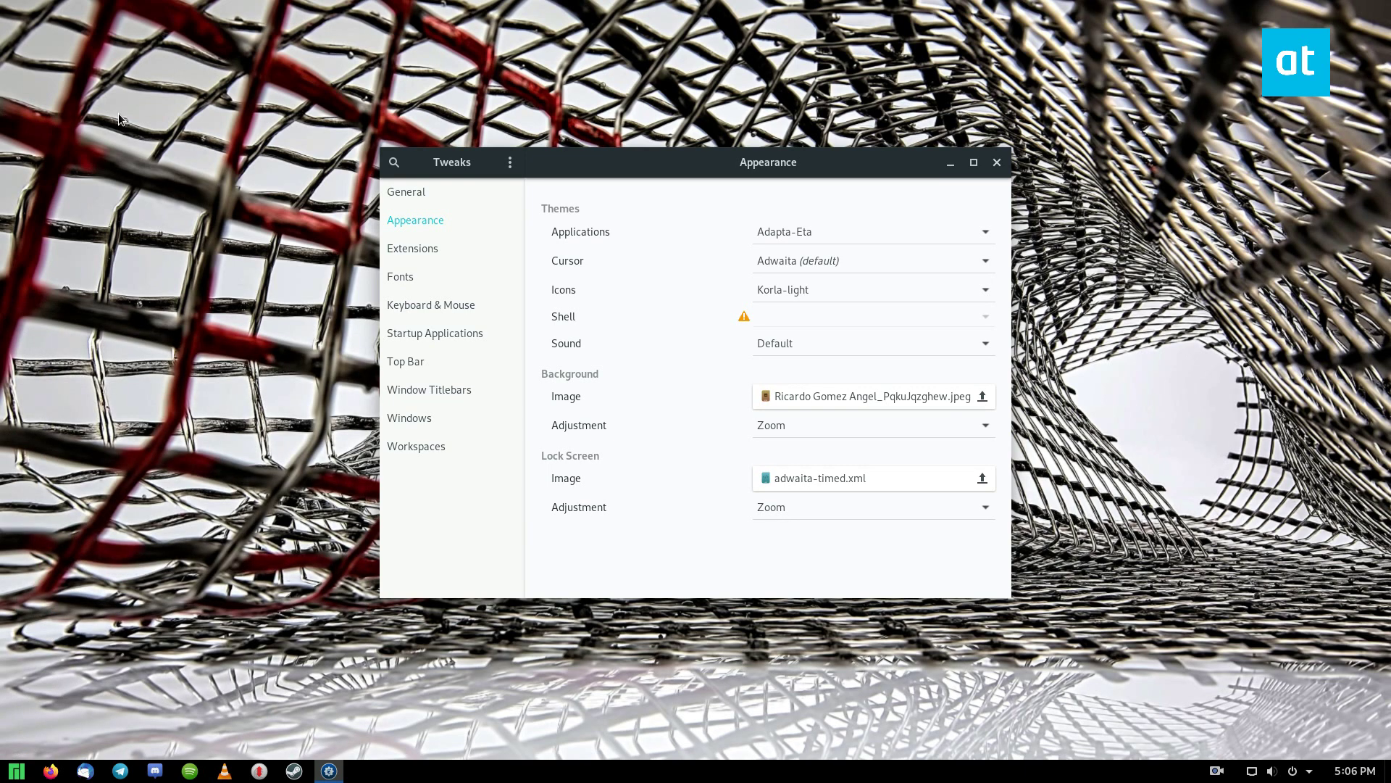